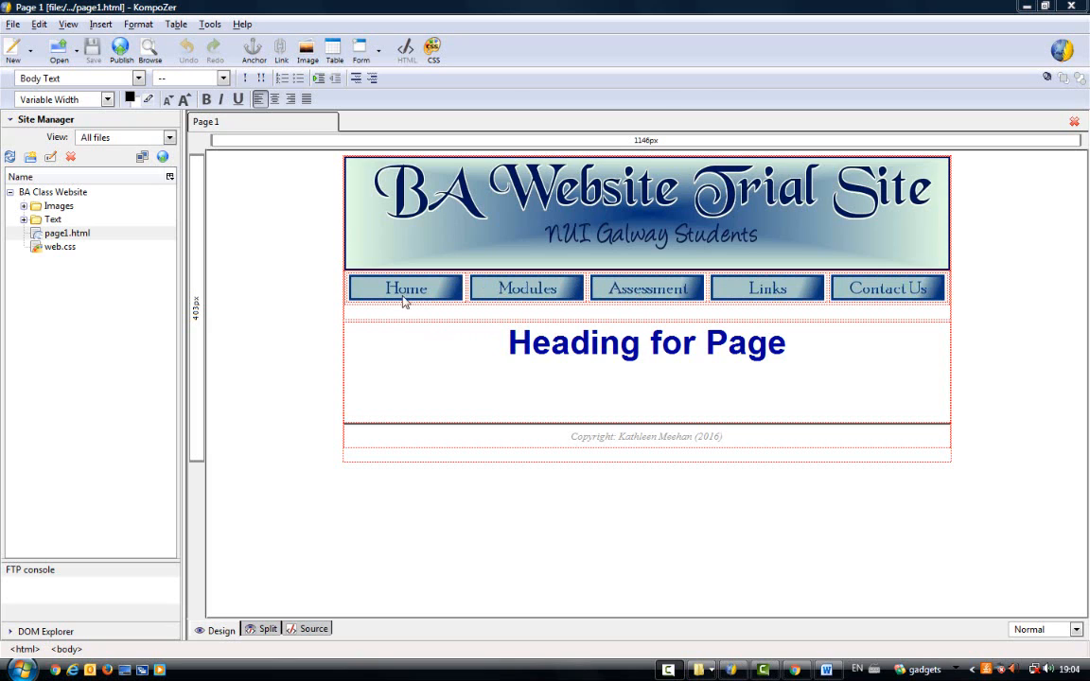
# - Insert a table with one row and two columns below the navigation buttons and place the cursor in its first cell
pyautogui.click(361, 316)
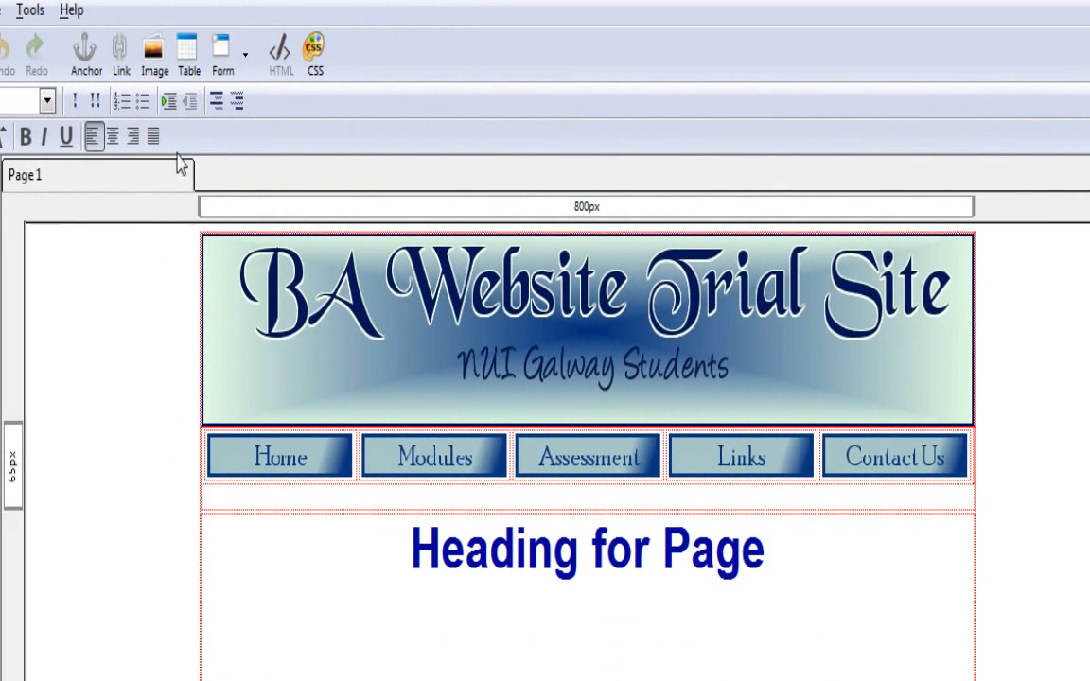
pyautogui.click(187, 58)
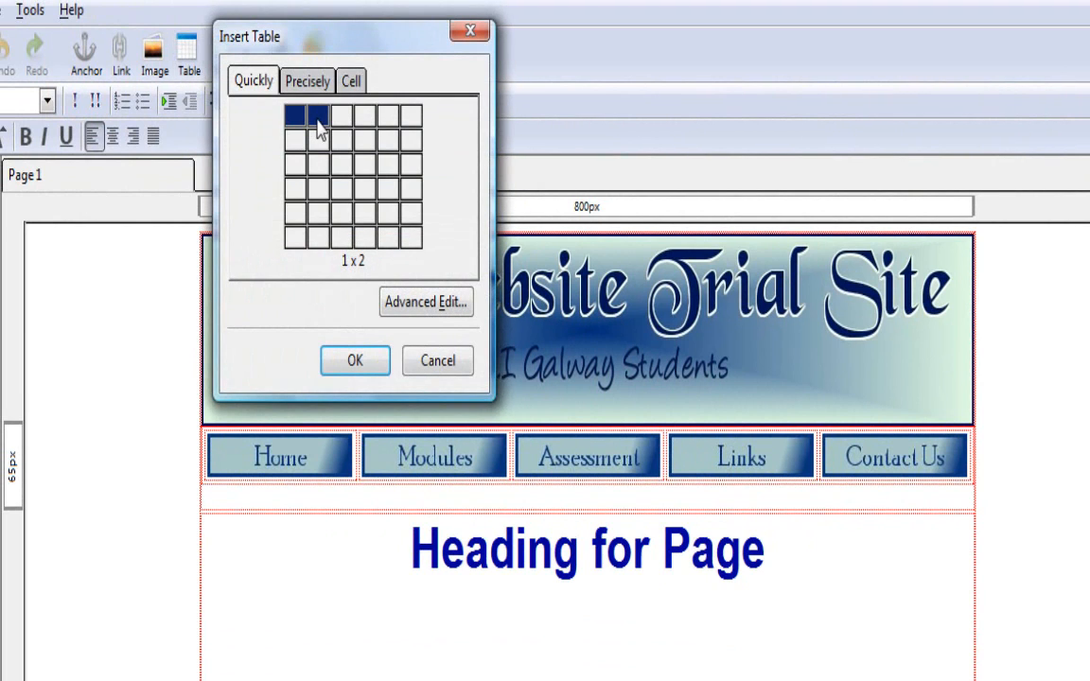
pyautogui.click(320, 133)
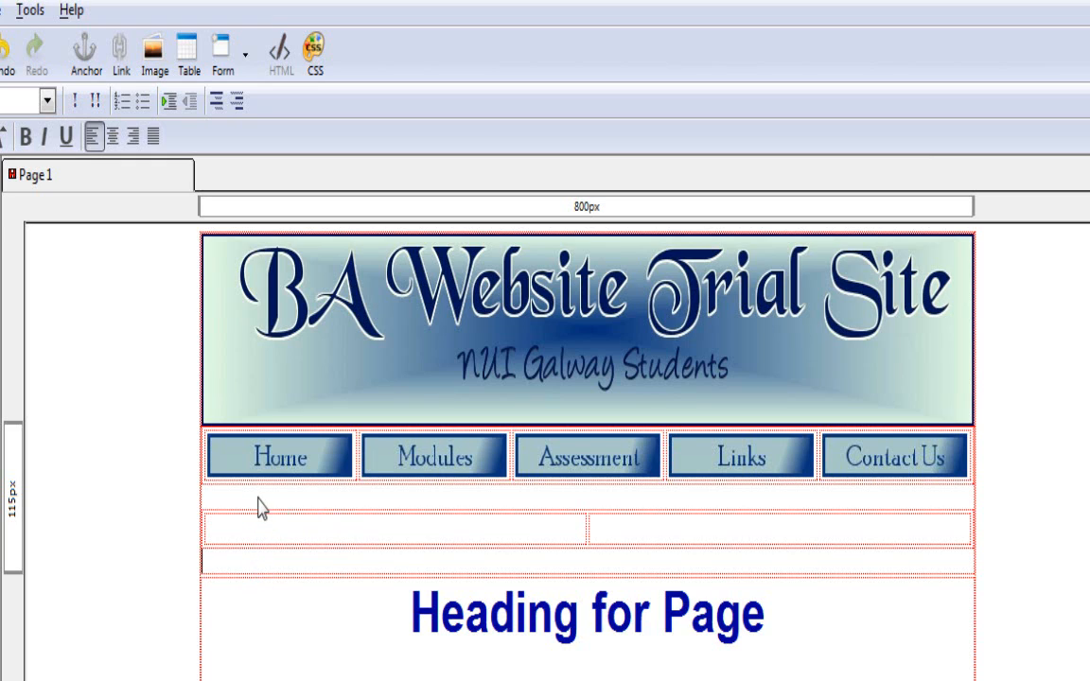
pyautogui.click(268, 541)
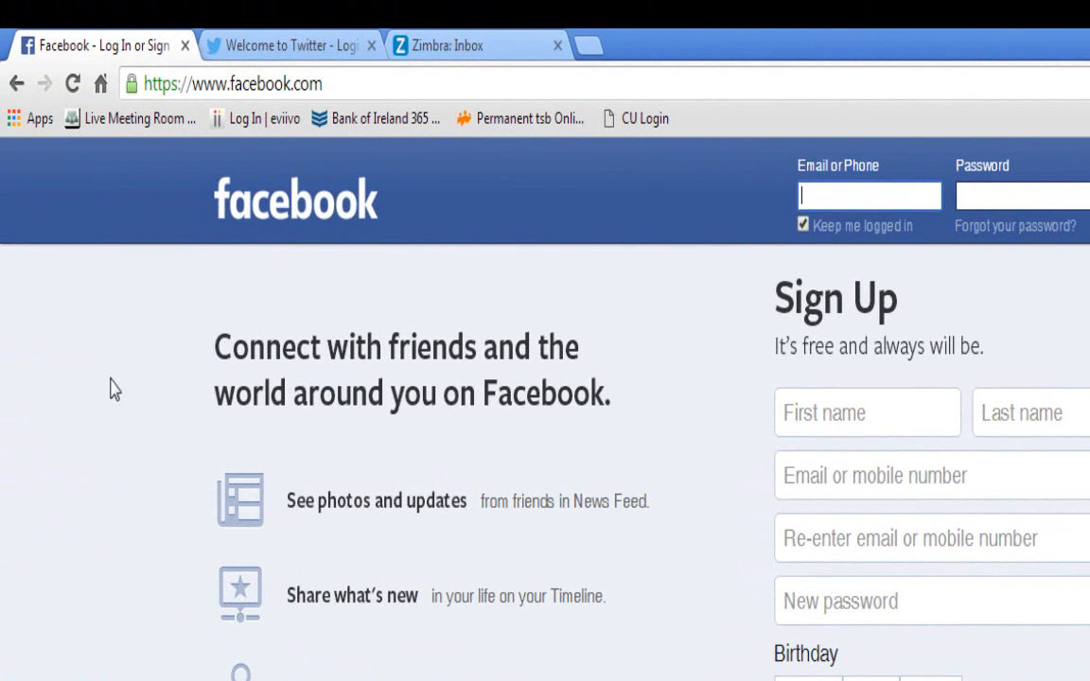
# - Switch to the browser, view the open Twitter page, and copy the web address of the Facebook page
pyautogui.click(250, 50)
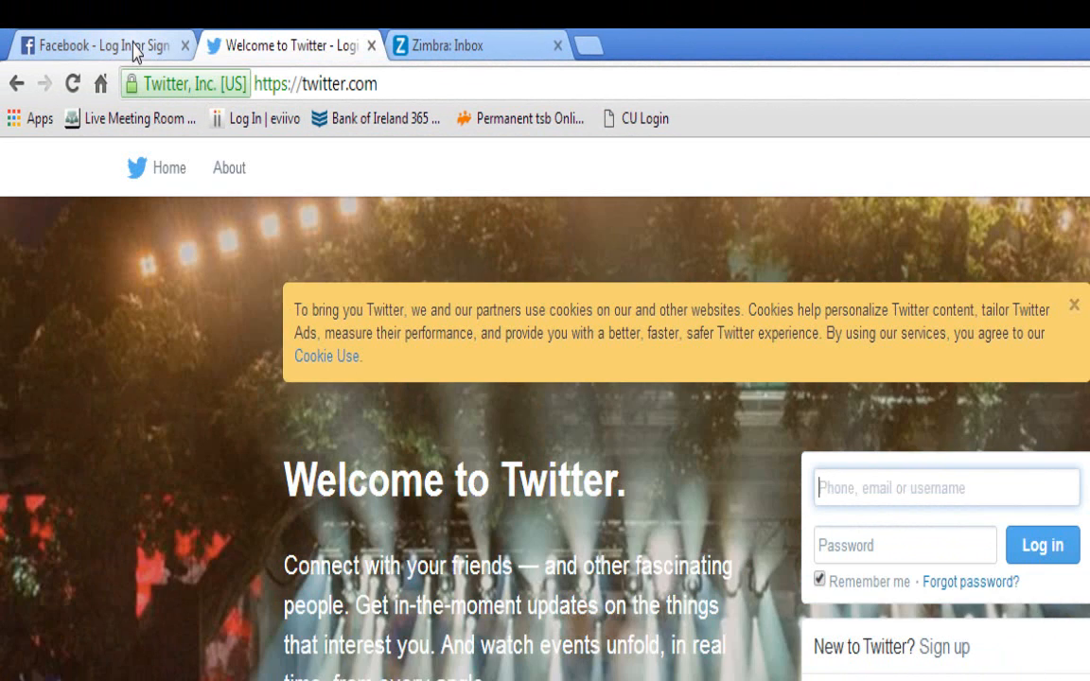
pyautogui.click(134, 52)
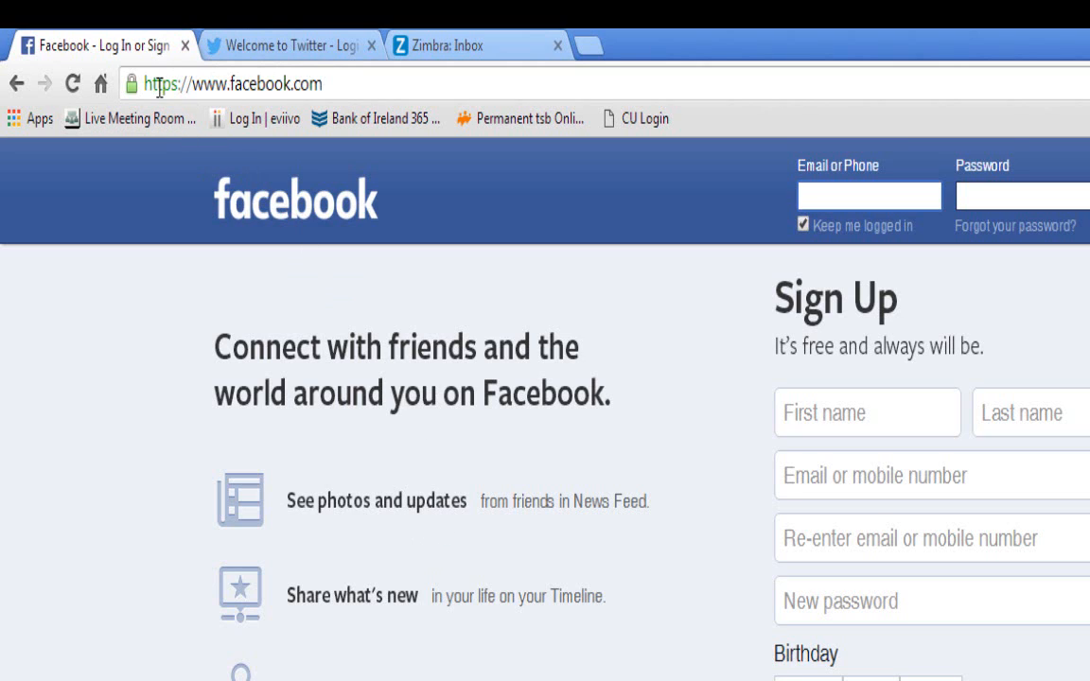
pyautogui.click(243, 85)
pyautogui.rightClick(243, 85)
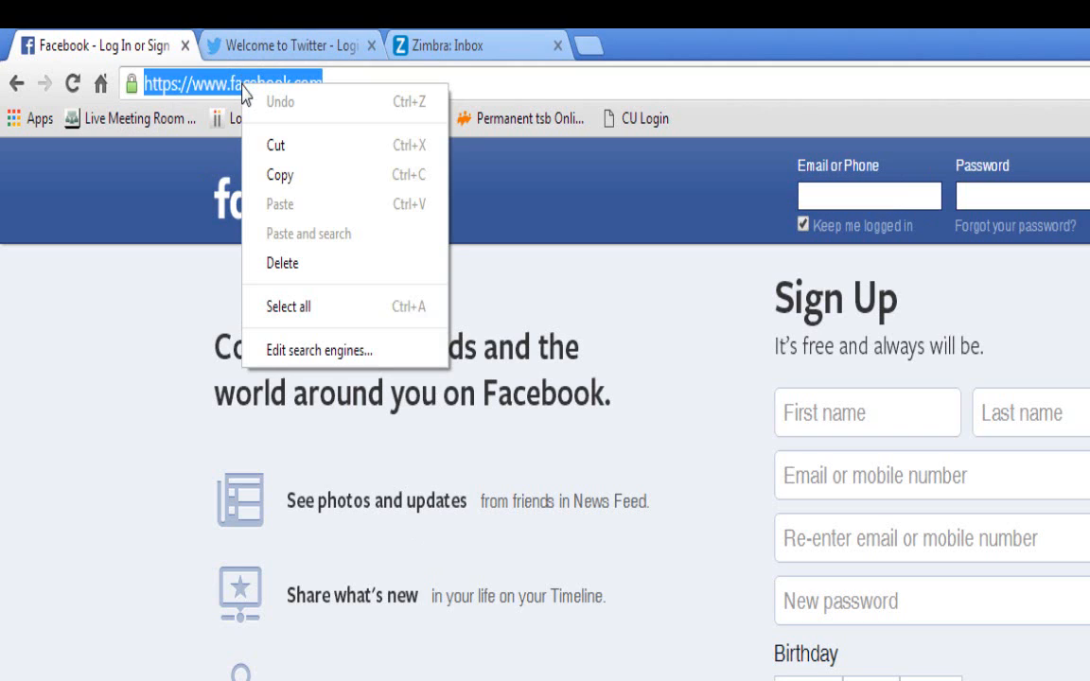
pyautogui.click(274, 176)
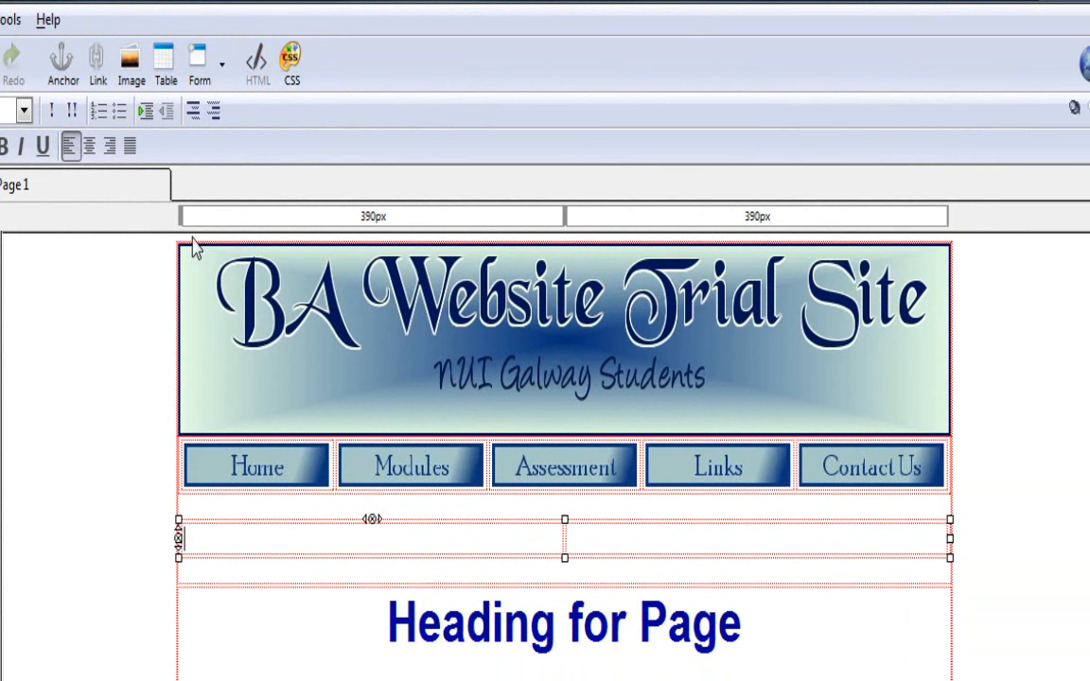
# - Back in KompoZer, choose facebook.png from the Images folder as the image for the first table cell
pyautogui.click(132, 67)
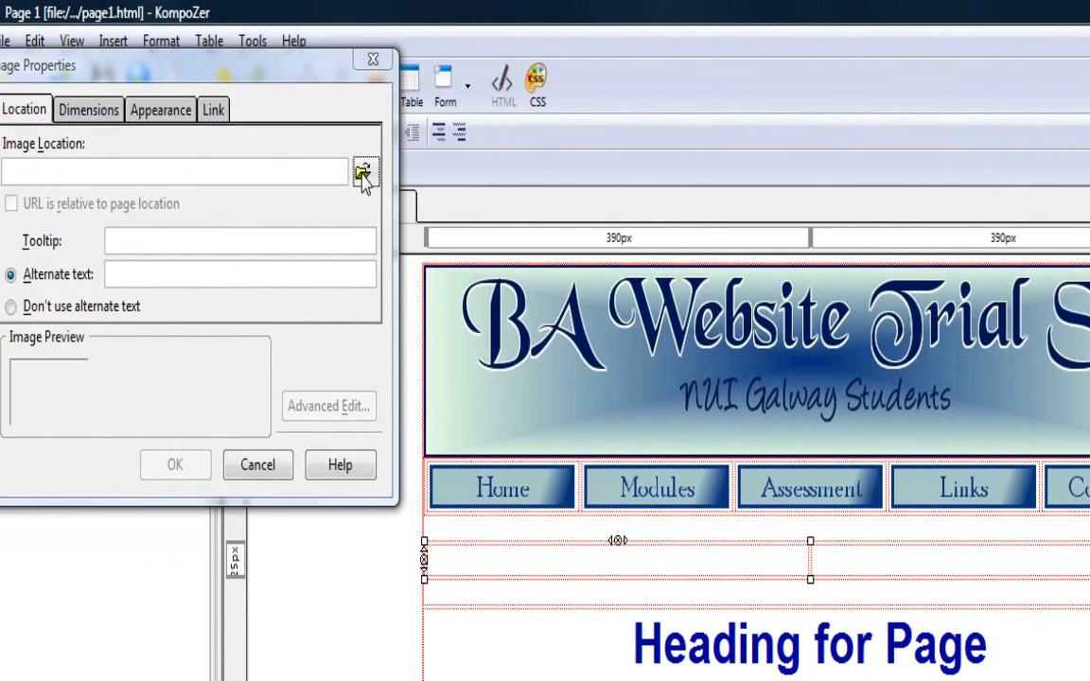
pyautogui.click(321, 171)
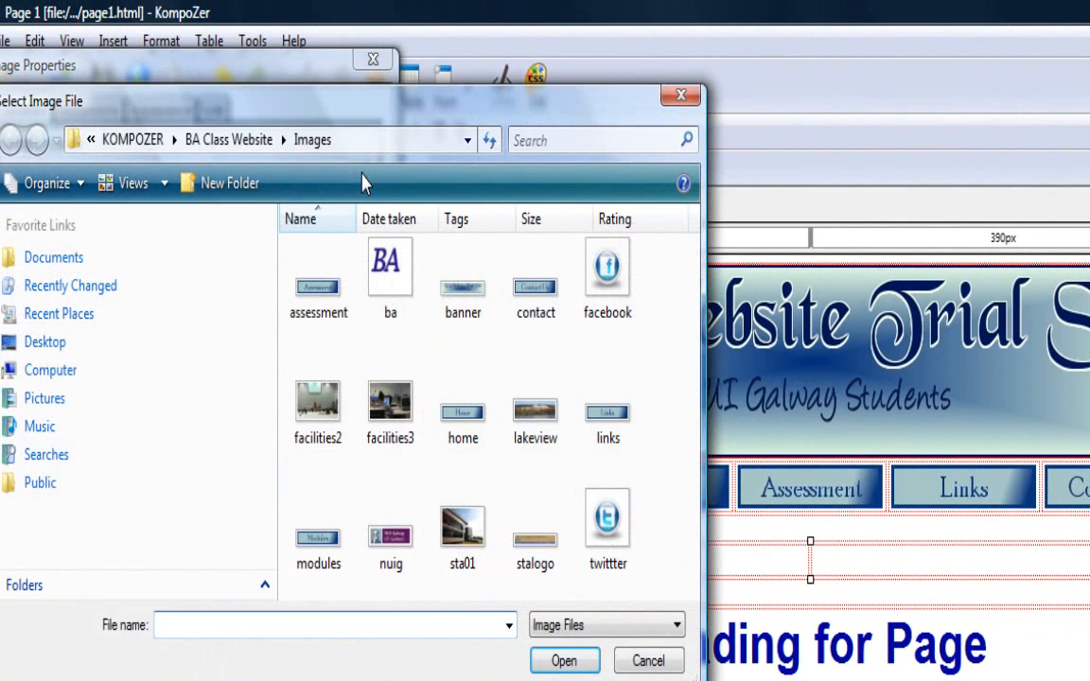
pyautogui.click(607, 274)
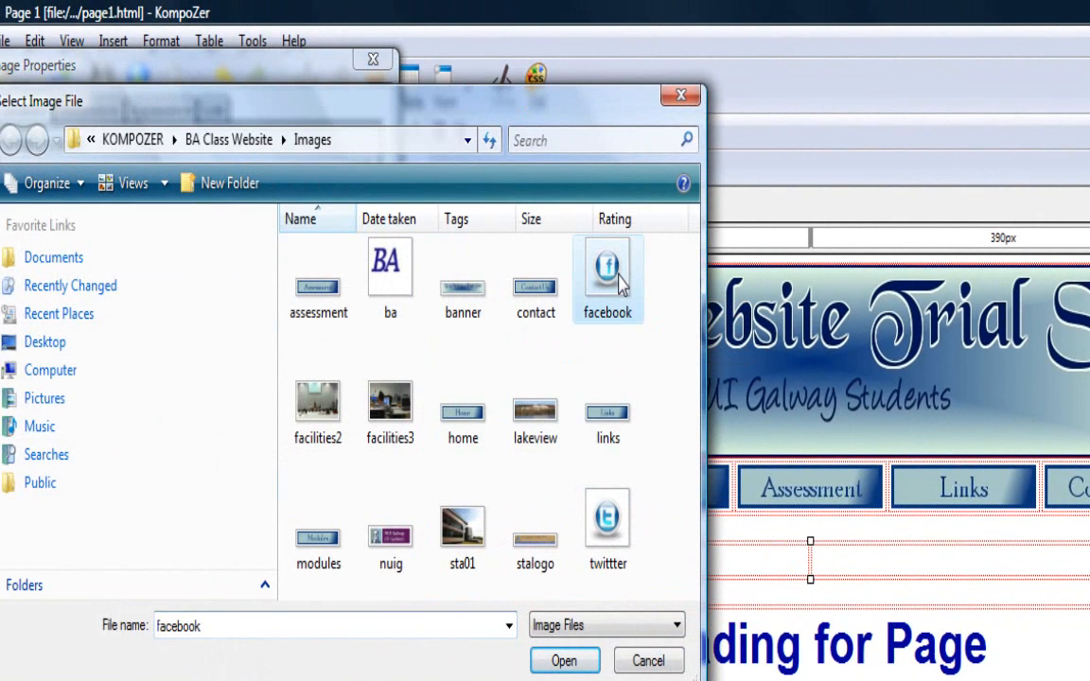
pyautogui.click(564, 660)
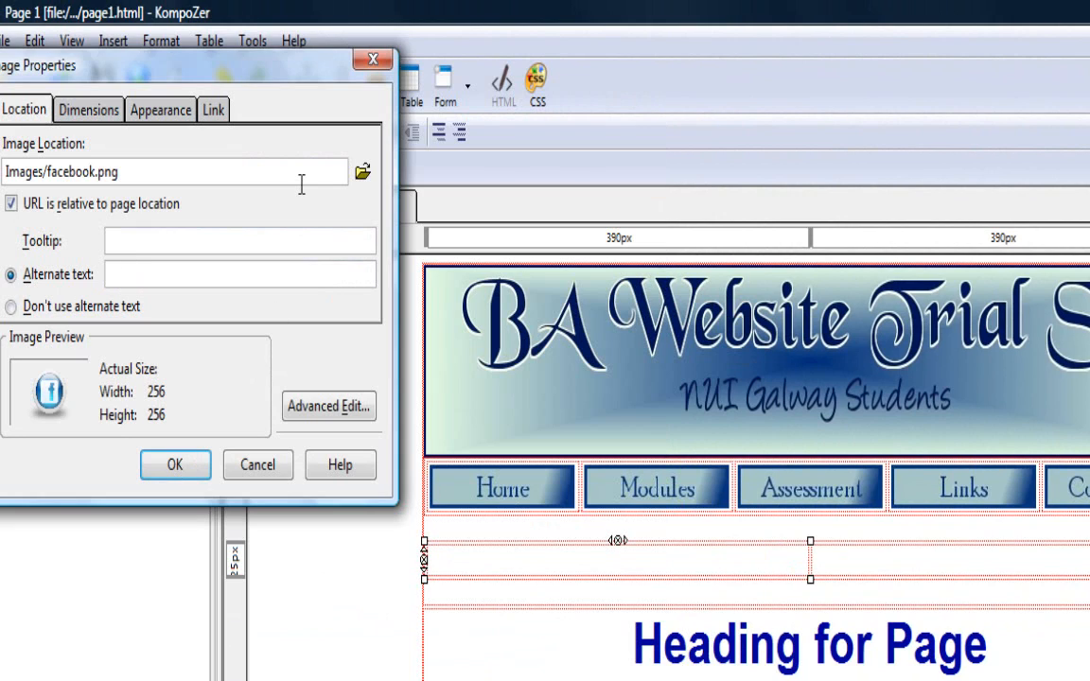
# - Set the Facebook image's alternate text to "Join us on Facebook"
pyautogui.write('Contact')
pyautogui.press('BackSpace')
pyautogui.press('BackSpace')
pyautogui.press('BackSpace')
pyautogui.press('BackSpace')
pyautogui.press('BackSpace')
pyautogui.press('BackSpace')
pyautogui.press('BackSpace')
pyautogui.press('BackSpace')
pyautogui.write('Join on')
pyautogui.press('BackSpace')
pyautogui.press('BackSpace')
pyautogui.write('us on Facebook')
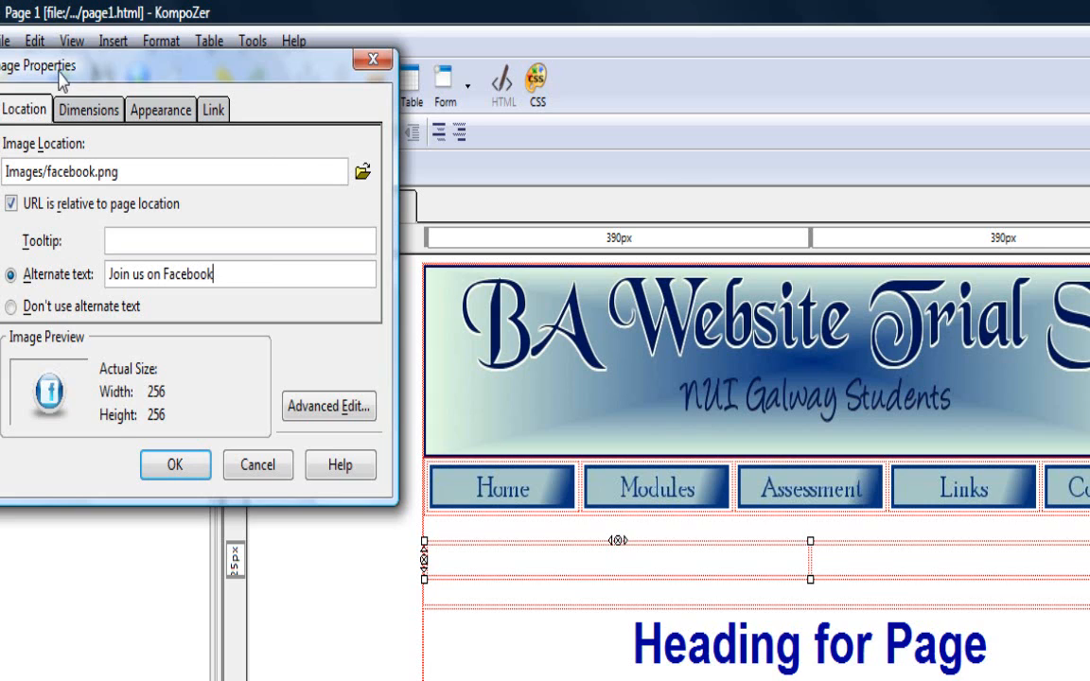
# - Give the Facebook image a constrained custom size with a width of 50 pixels
pyautogui.click(77, 115)
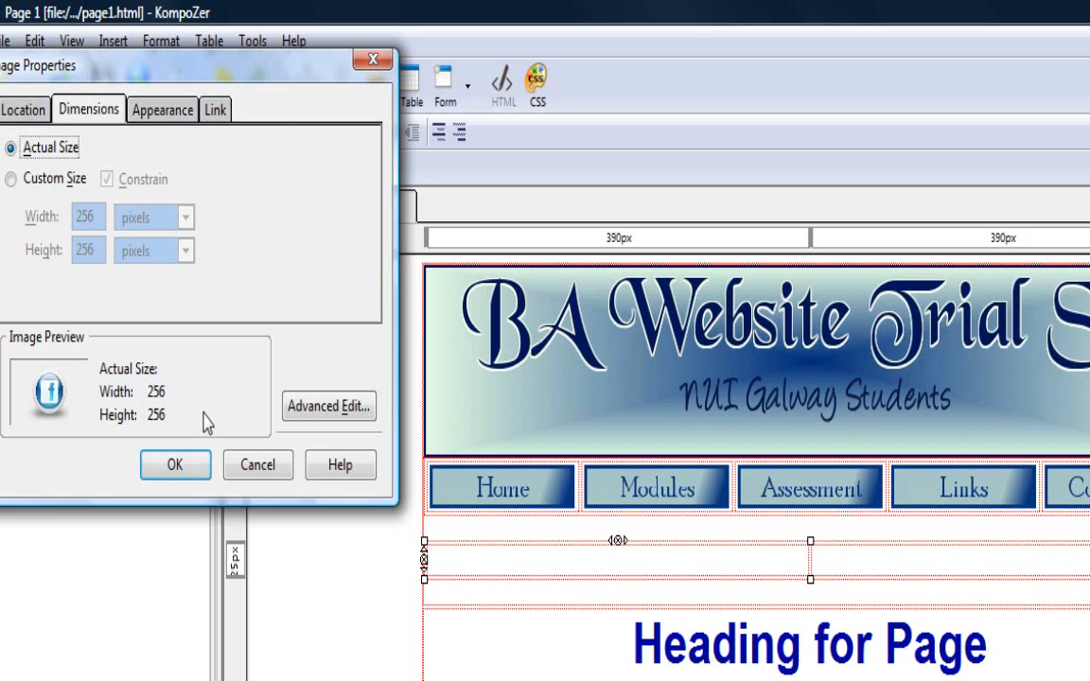
pyautogui.click(11, 179)
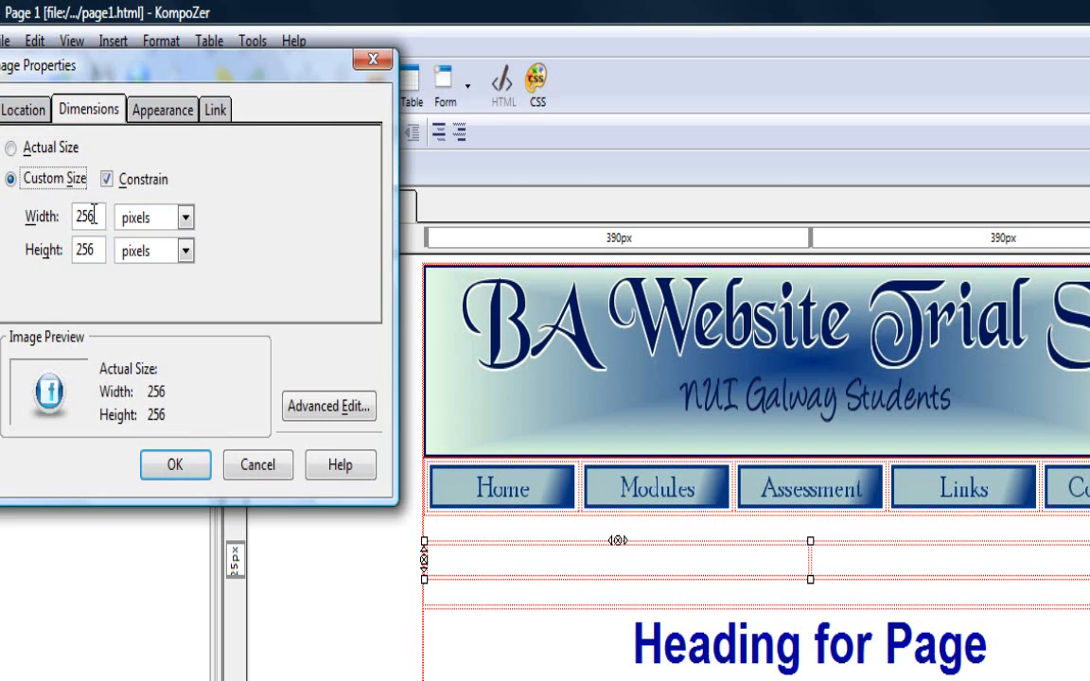
pyautogui.moveTo(98, 219); pyautogui.dragTo(66, 210)
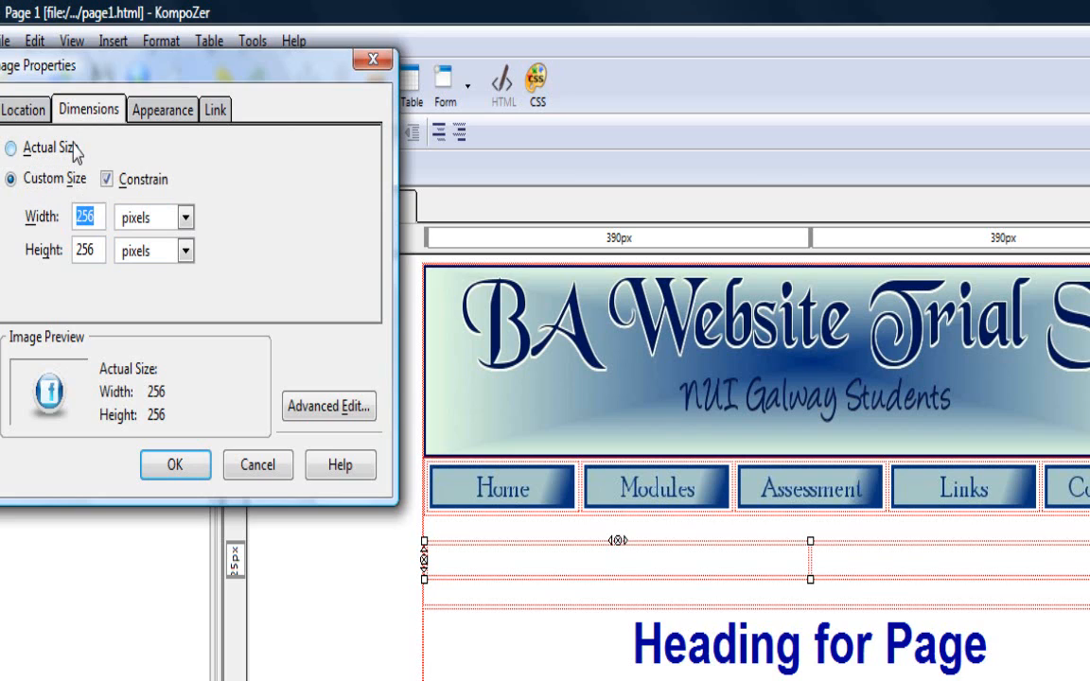
pyautogui.write('50')
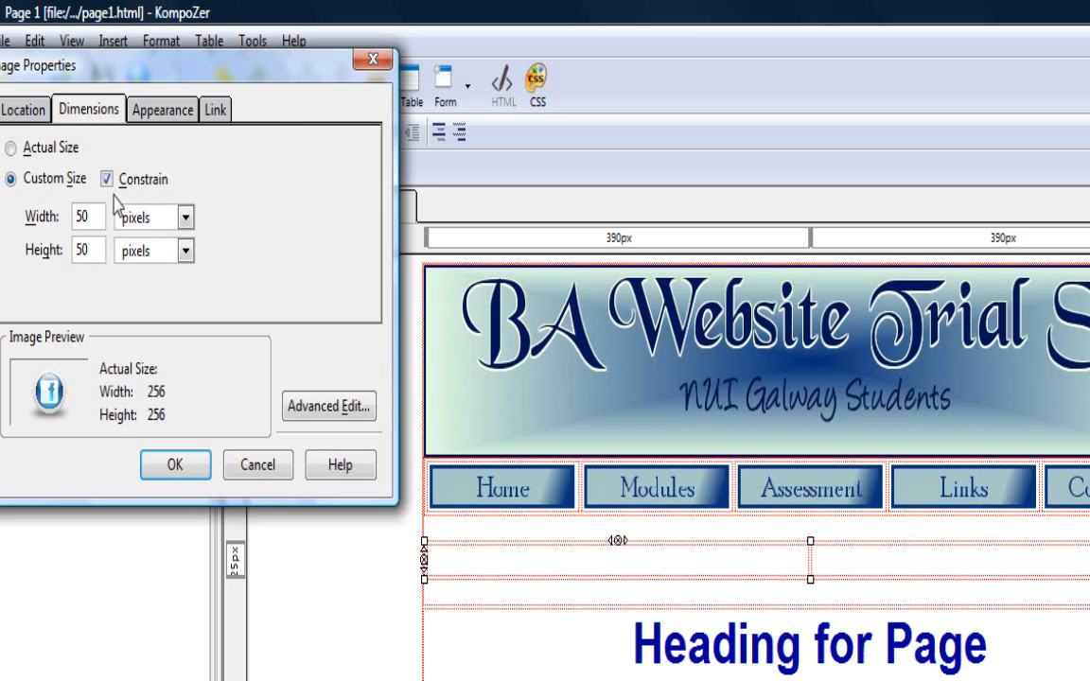
pyautogui.click(150, 112)
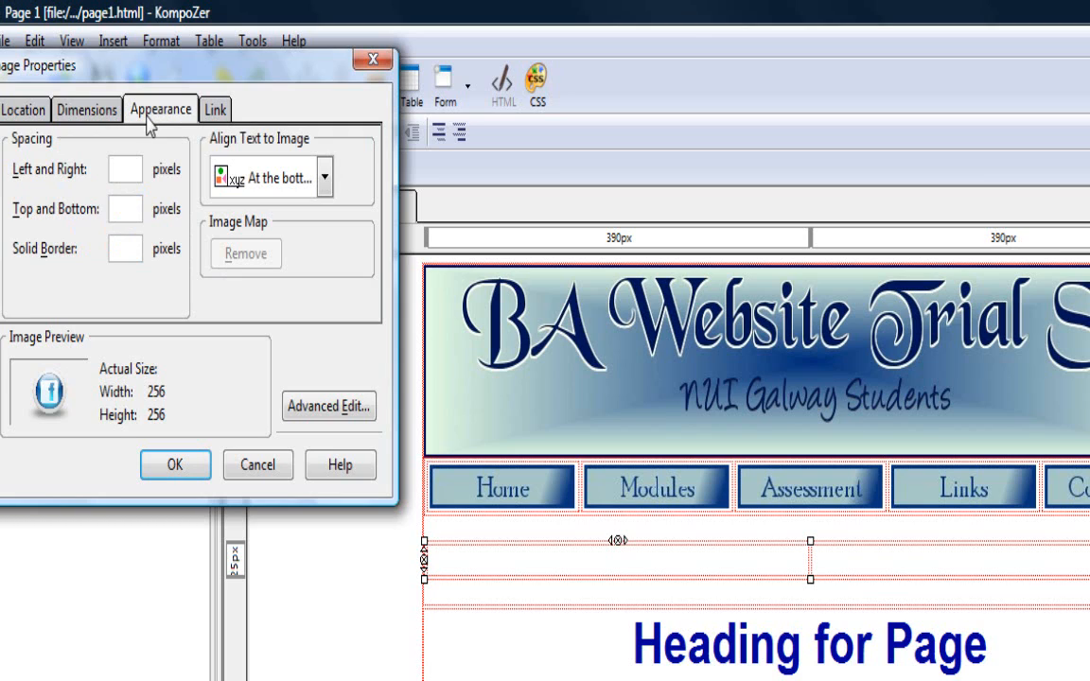
pyautogui.click(325, 177)
pyautogui.click(317, 238)
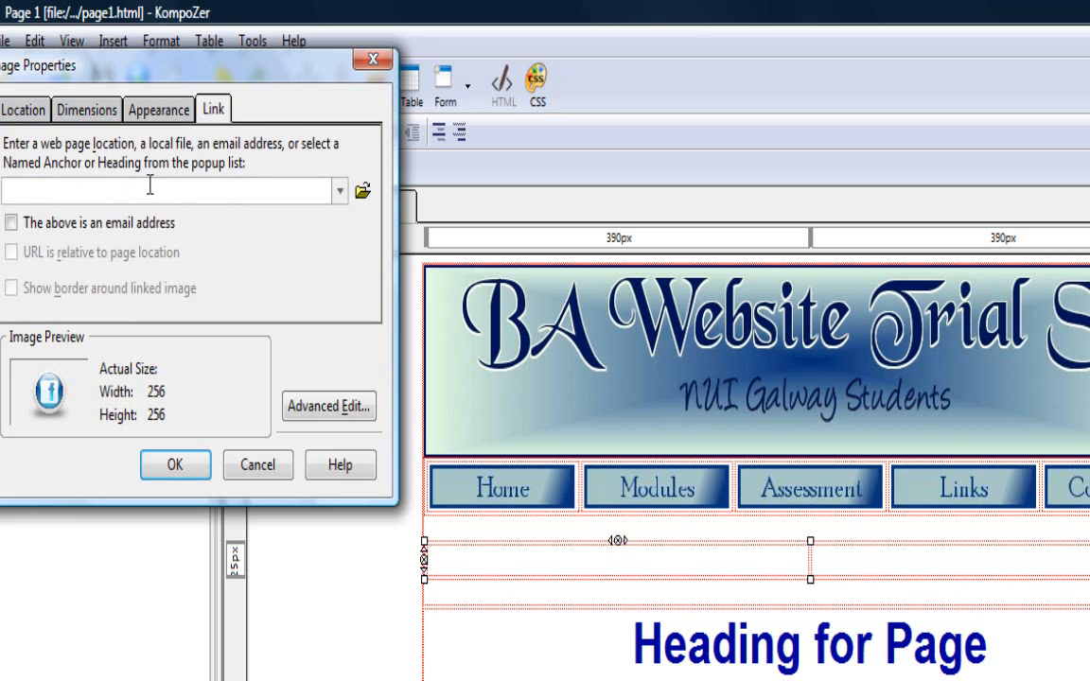
pyautogui.hotkey('ctrl', 'v')
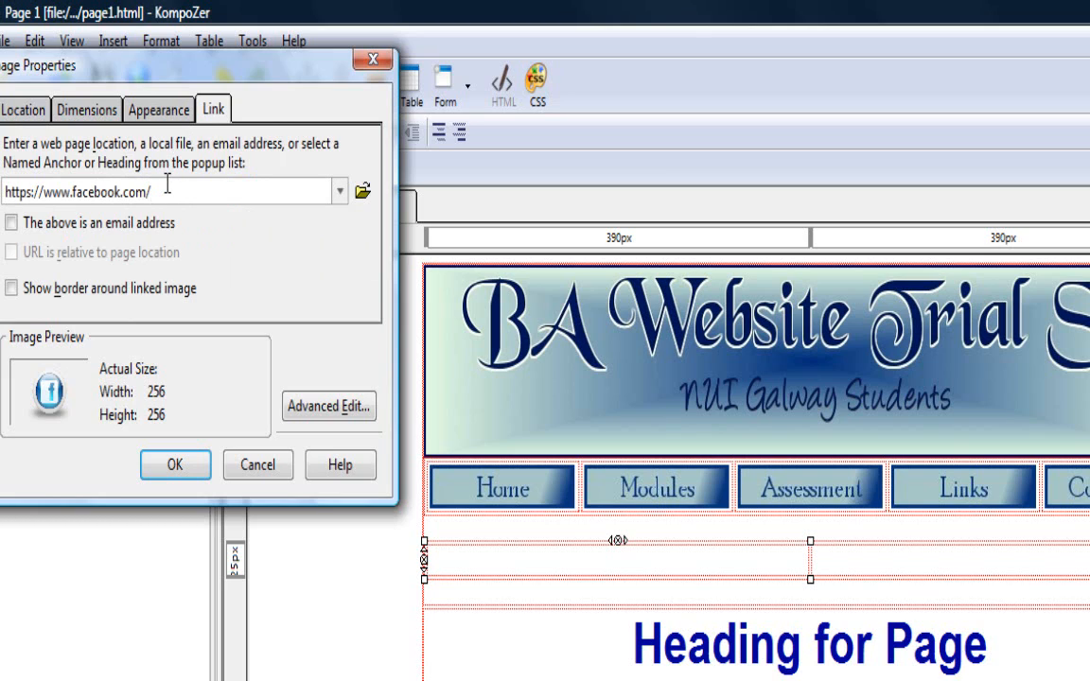
pyautogui.click(193, 463)
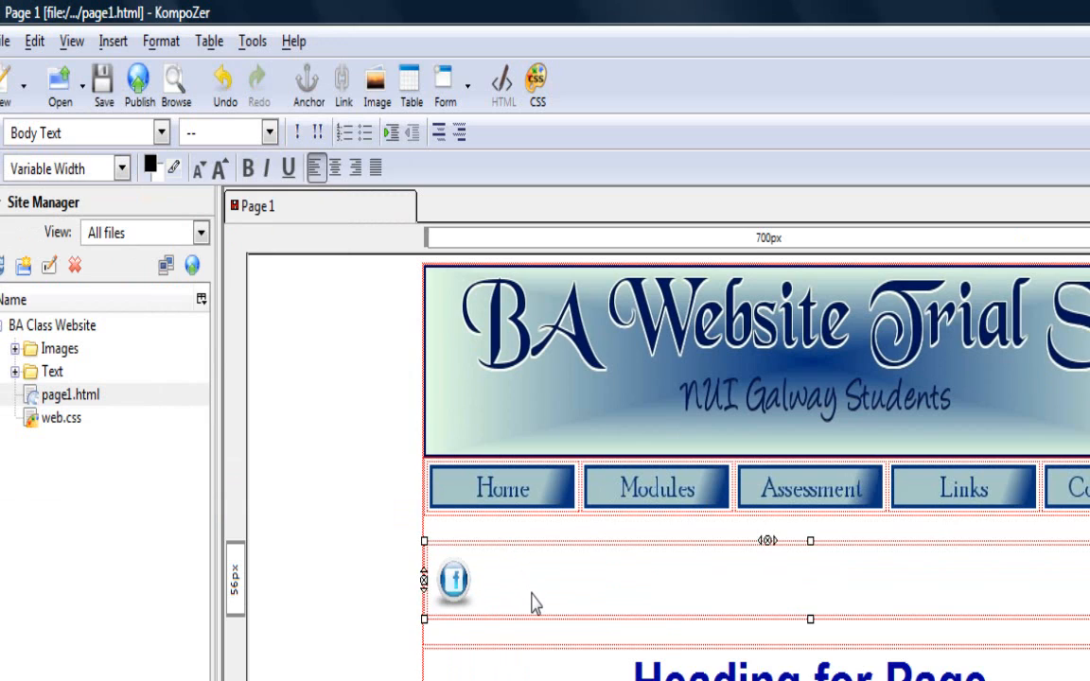
# - Set the alignment of the social media table to Right and apply the change
pyautogui.click(410, 90)
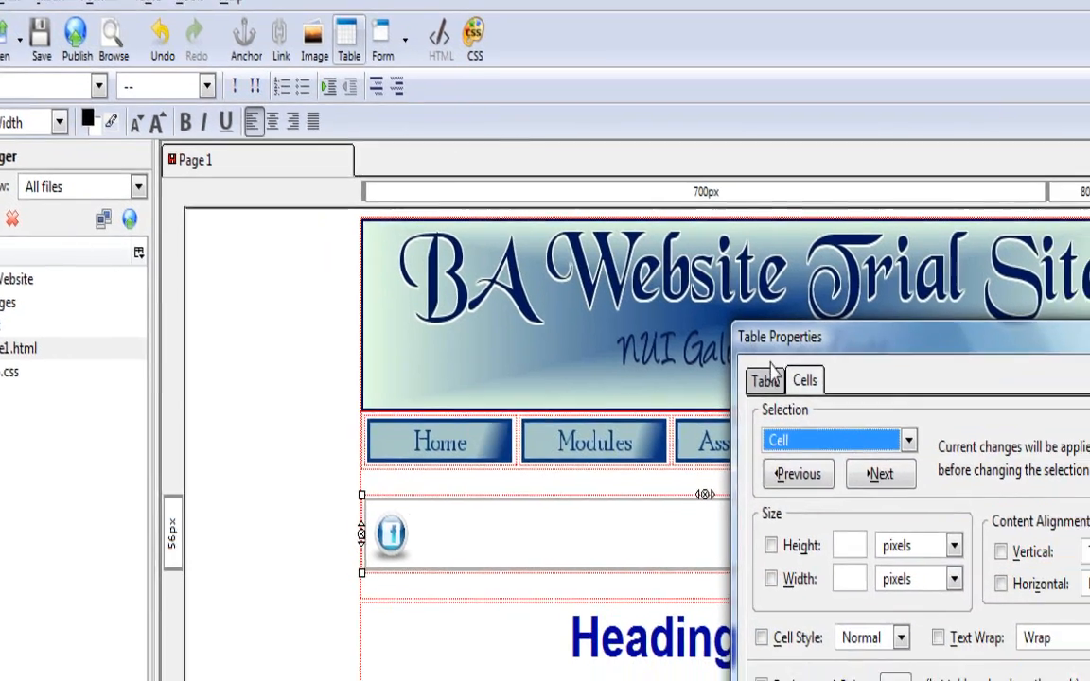
pyautogui.click(828, 427)
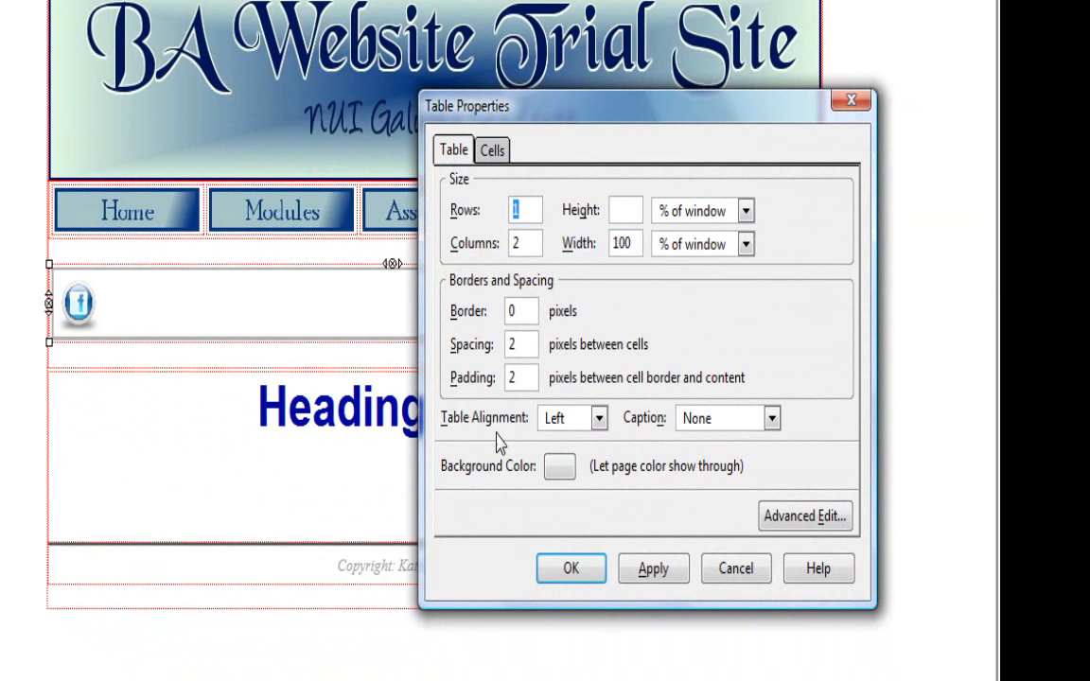
pyautogui.click(599, 420)
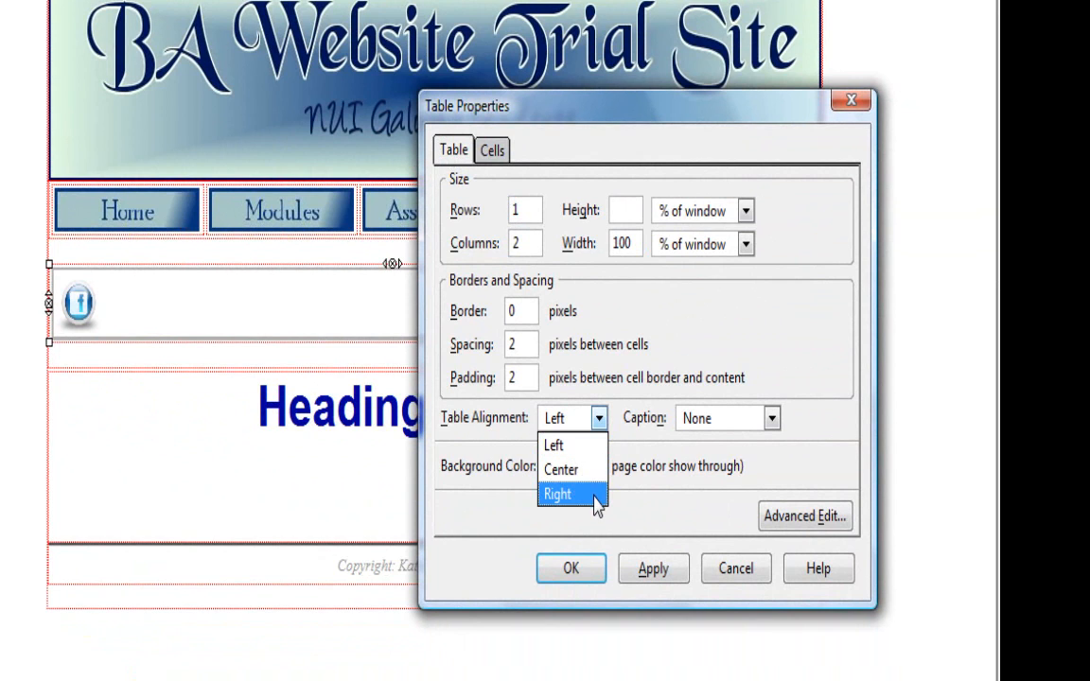
pyautogui.click(591, 496)
pyautogui.click(645, 574)
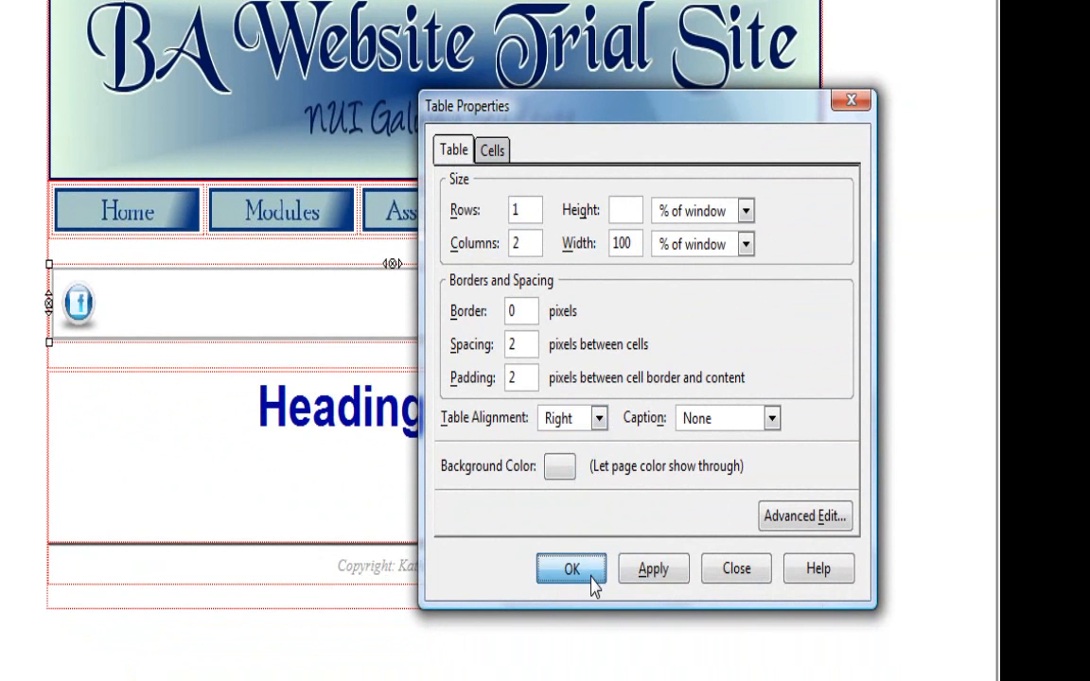
pyautogui.click(586, 571)
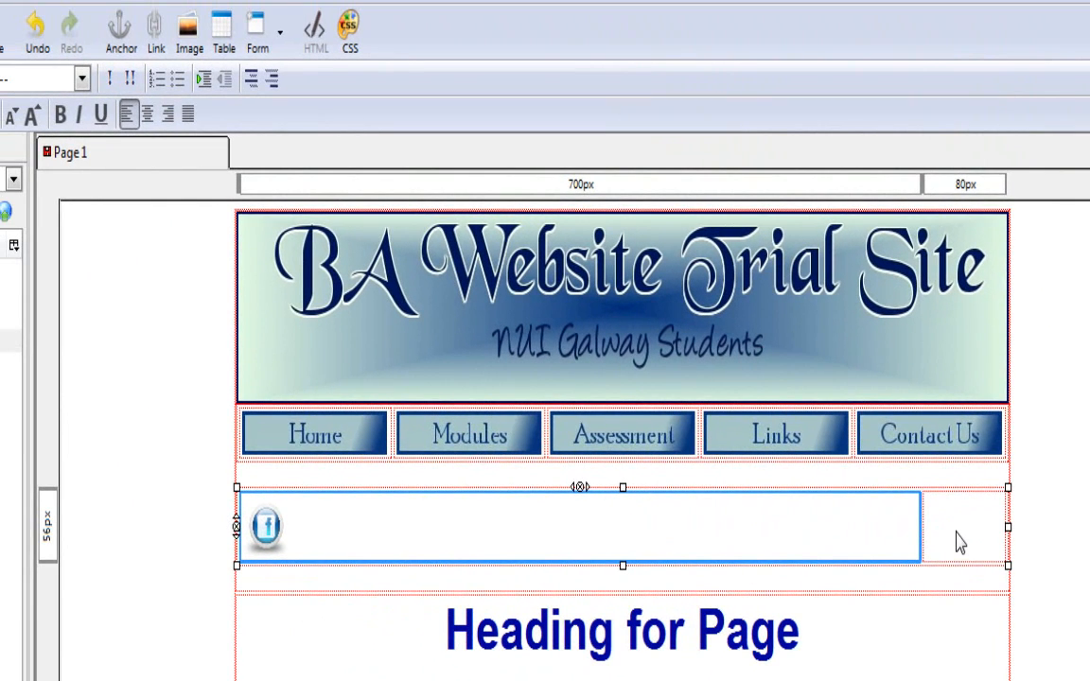
# - Revisit the browser, and in KompoZer choose twittter.jpg from the Images folder as the image for the second table cell
pyautogui.click(827, 384)
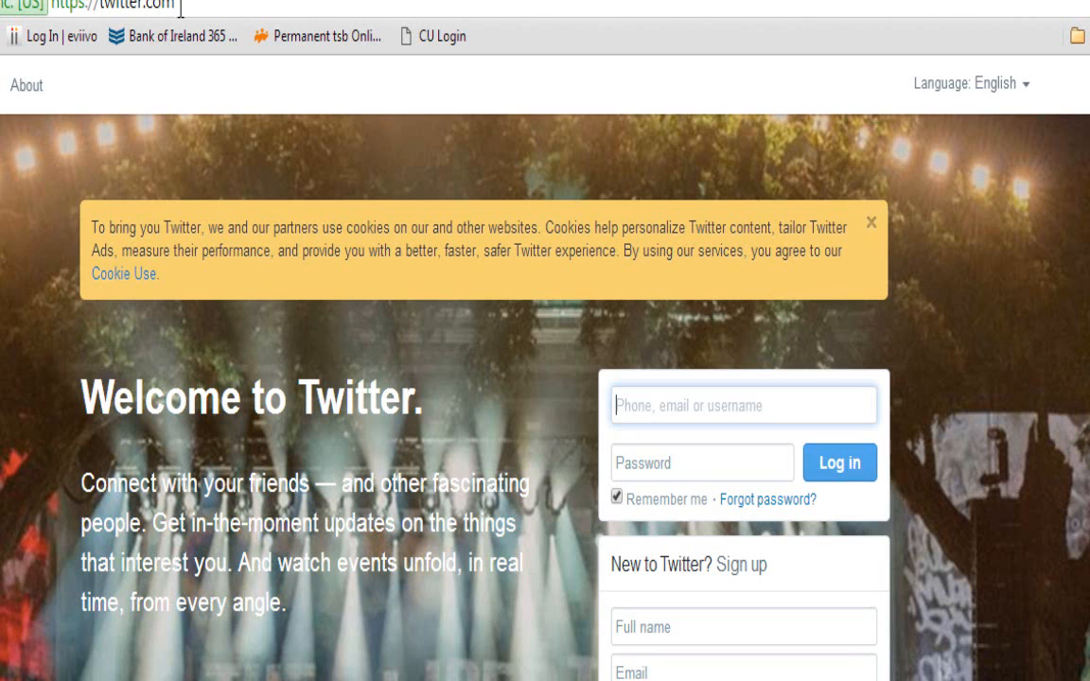
pyautogui.click(180, 6)
pyautogui.hotkey('ctrl', 'c')
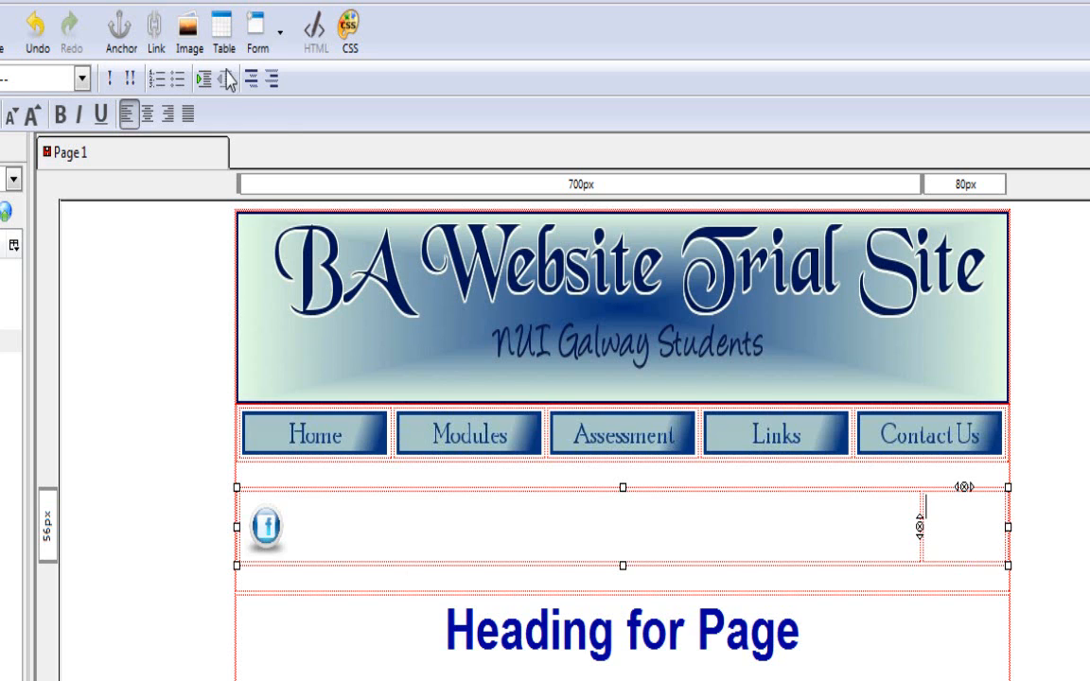
pyautogui.click(188, 34)
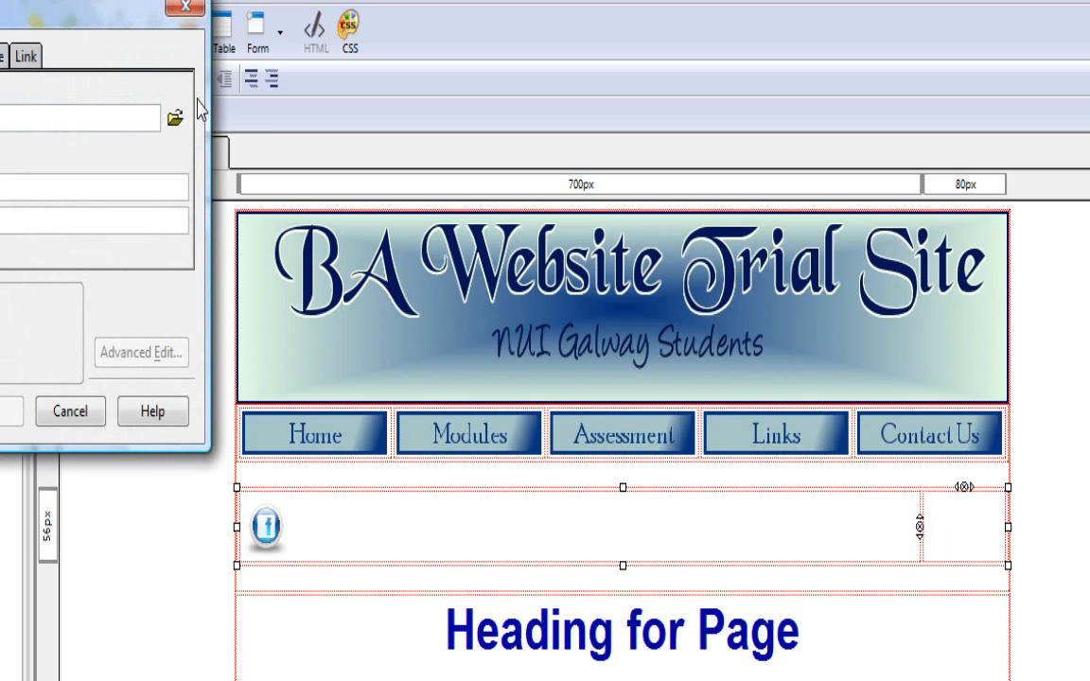
pyautogui.click(175, 117)
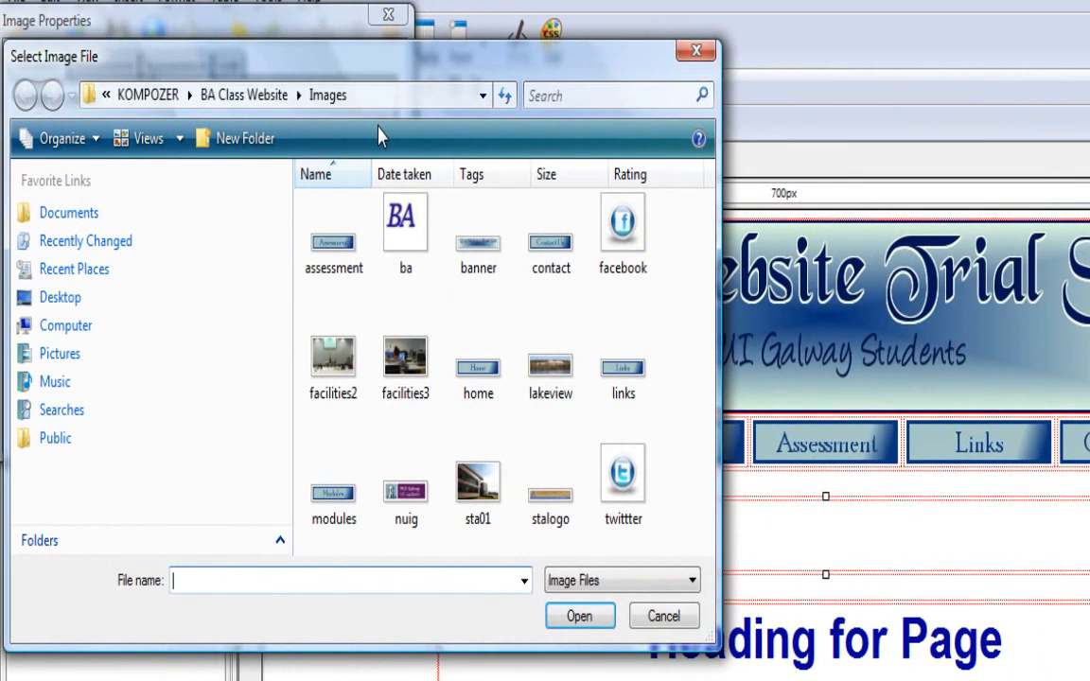
pyautogui.click(621, 477)
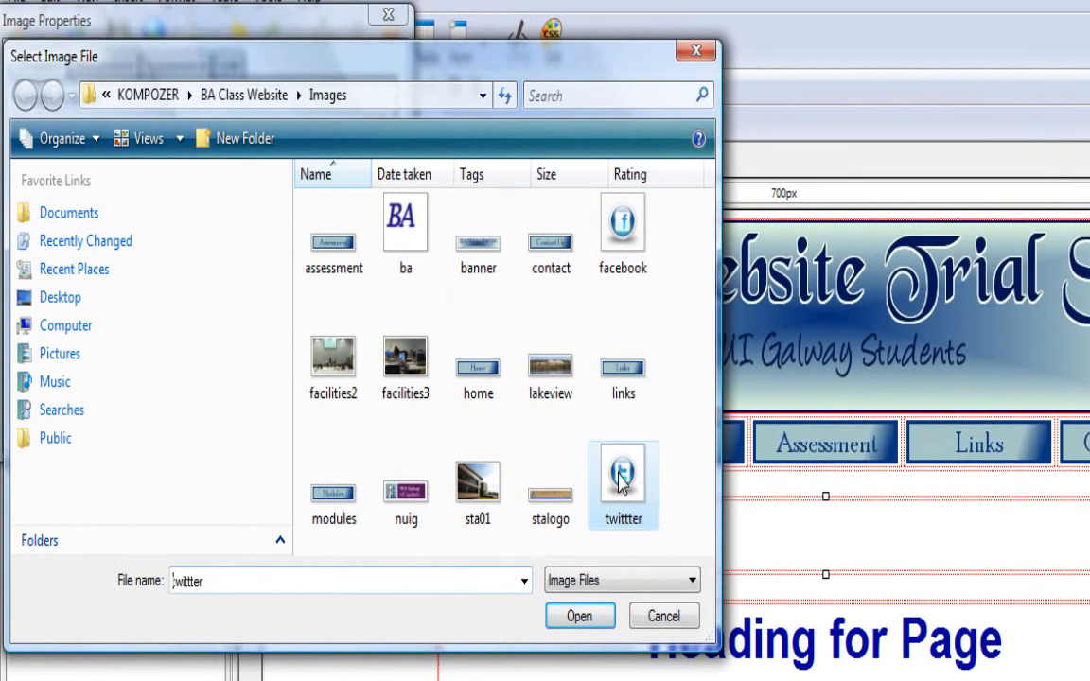
pyautogui.click(582, 620)
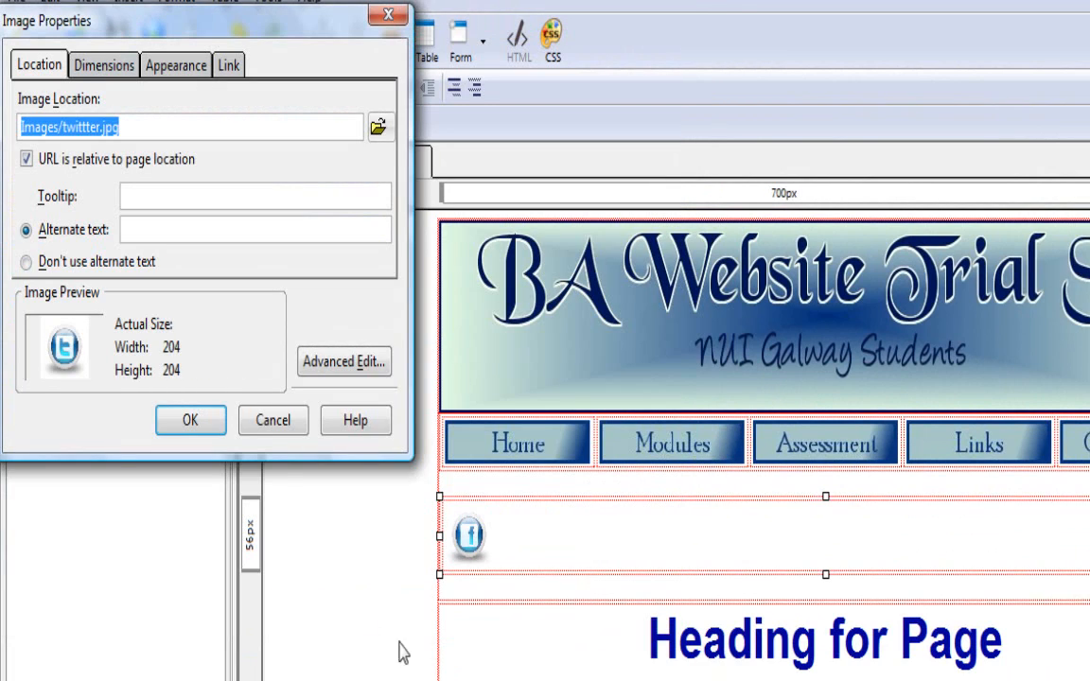
# - Give the Twitter image the alternate text "Tweet with us on Twitter" and a constrained custom size with a width of 50 pixels
pyautogui.click(146, 229)
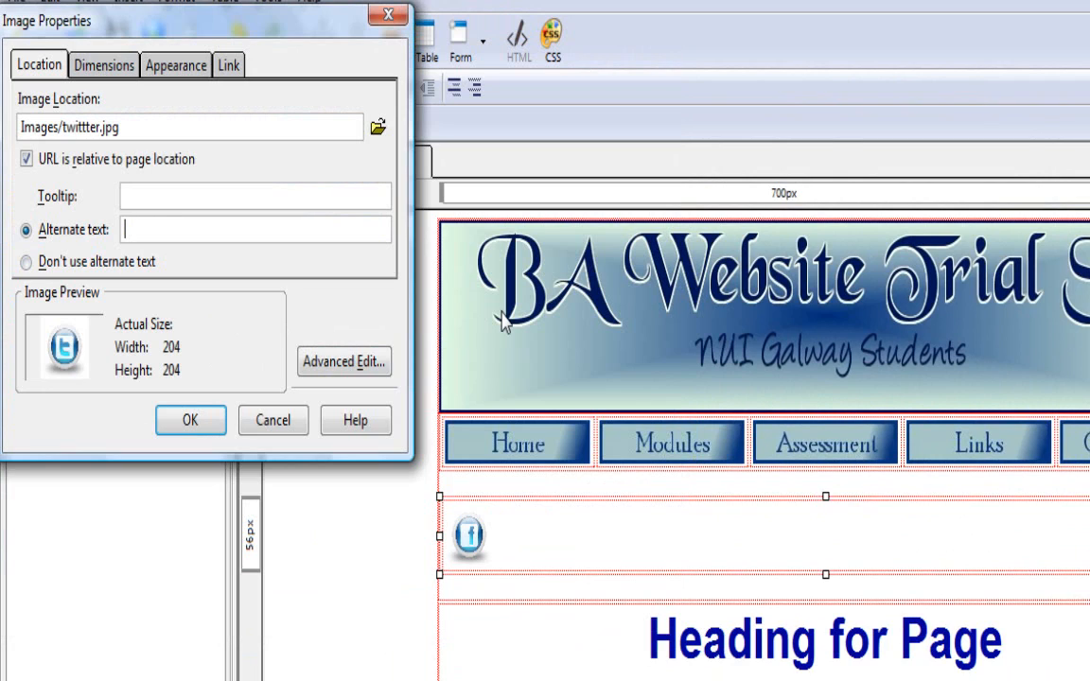
pyautogui.write('Tweet with us on Twitter')
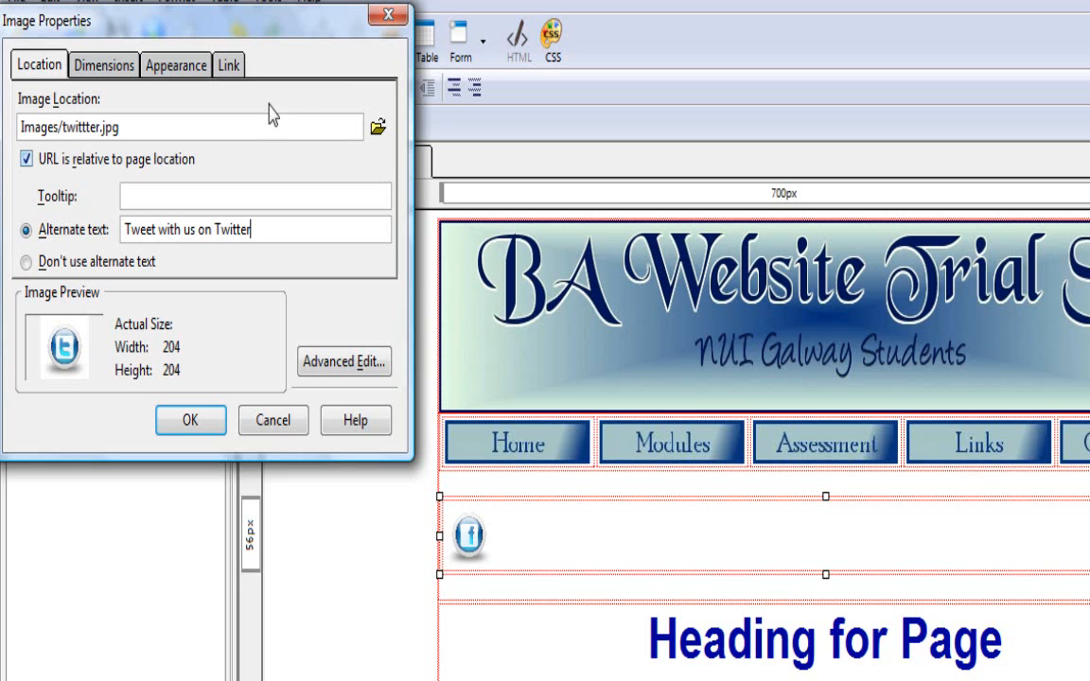
pyautogui.click(107, 66)
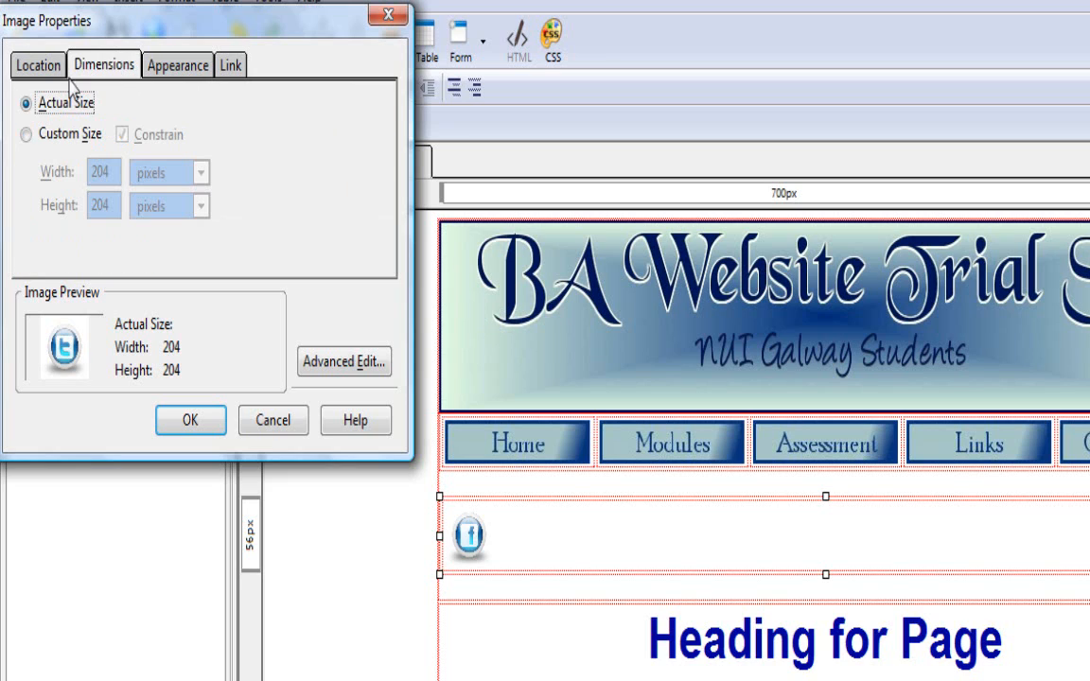
pyautogui.click(28, 135)
pyautogui.moveTo(112, 173); pyautogui.dragTo(74, 169)
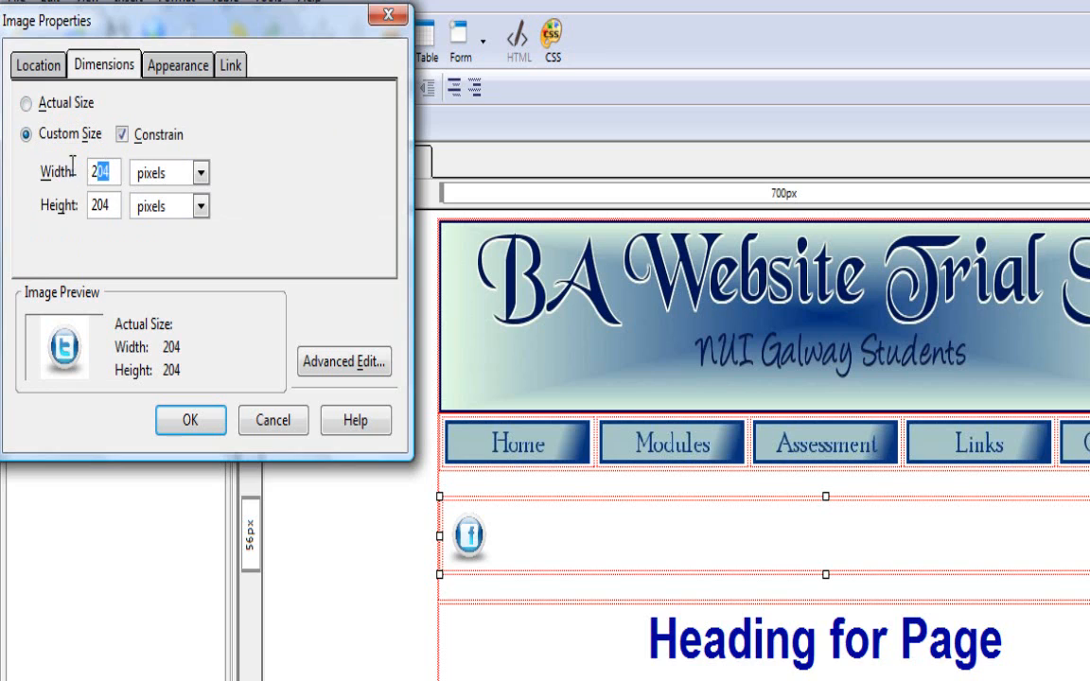
pyautogui.write('50')
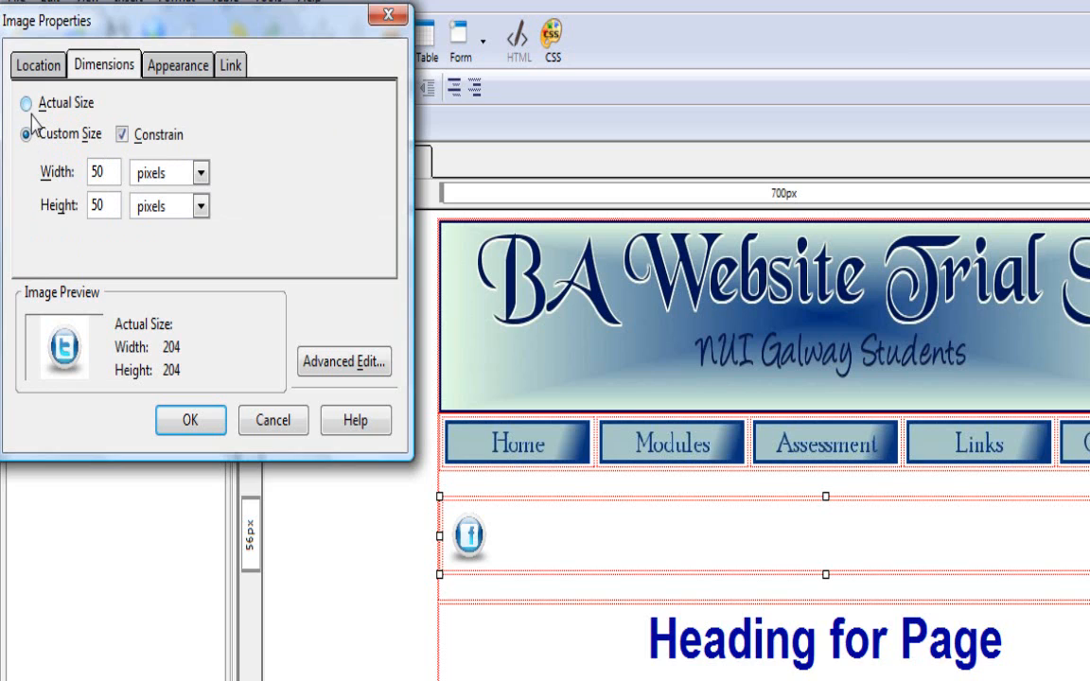
pyautogui.click(183, 68)
pyautogui.click(255, 130)
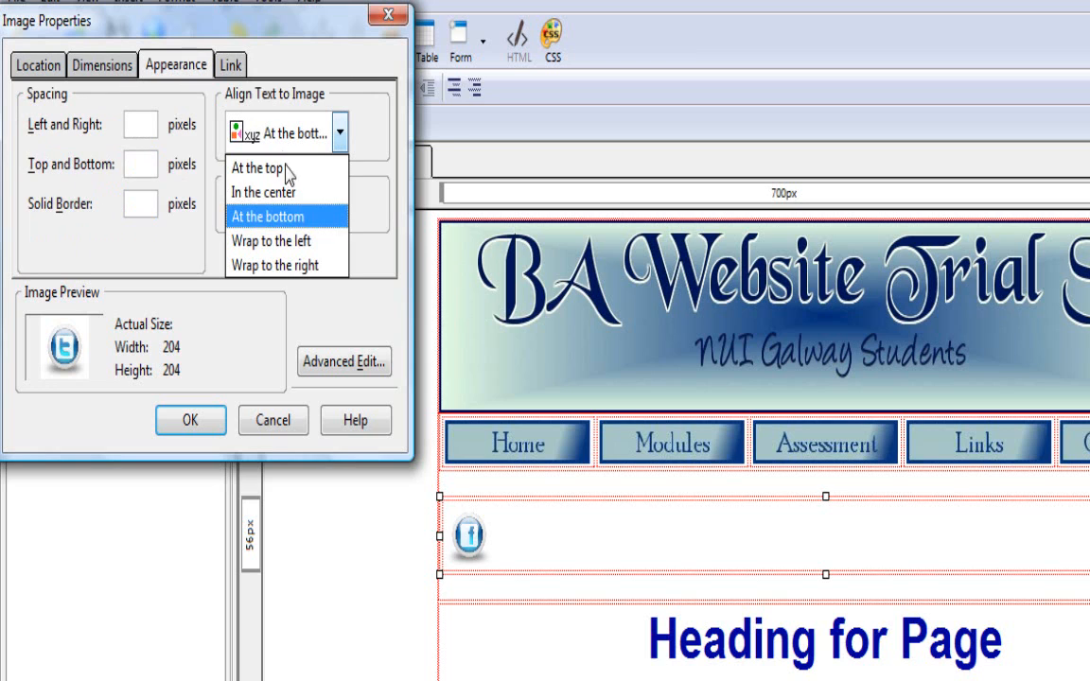
pyautogui.click(286, 193)
pyautogui.click(228, 65)
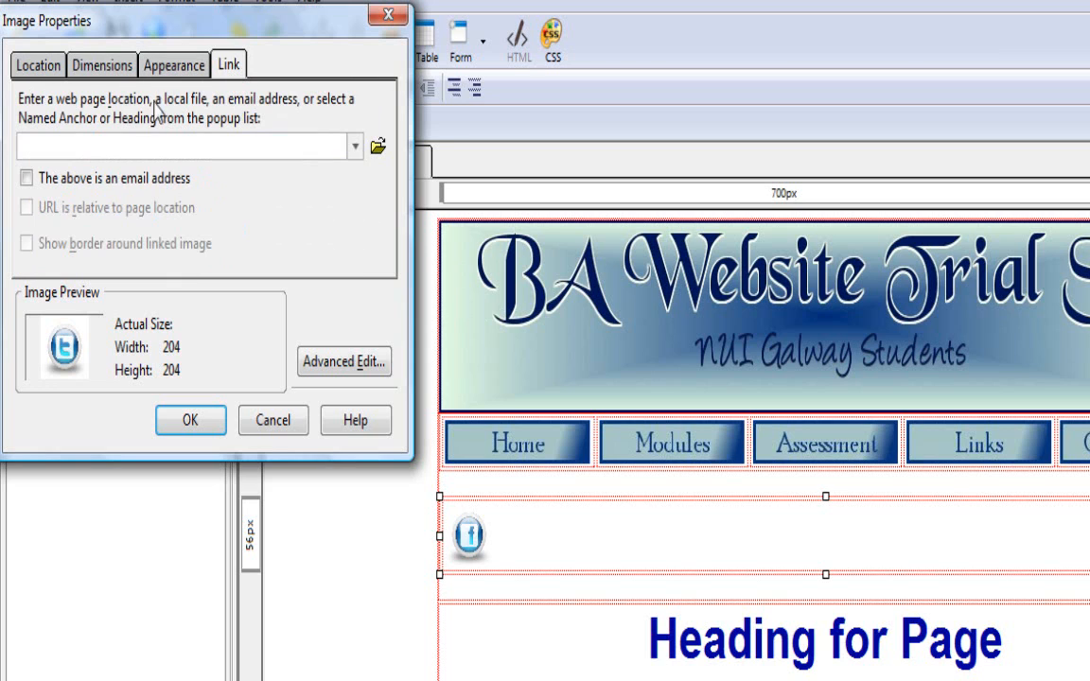
pyautogui.hotkey('ctrl', 'v')
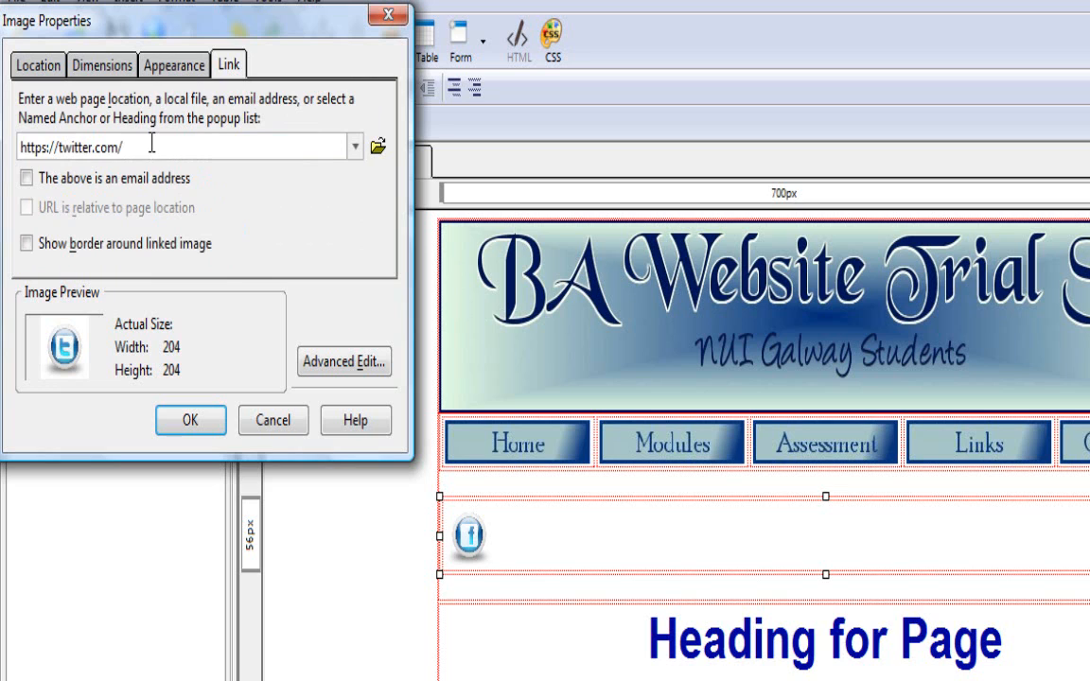
pyautogui.click(198, 422)
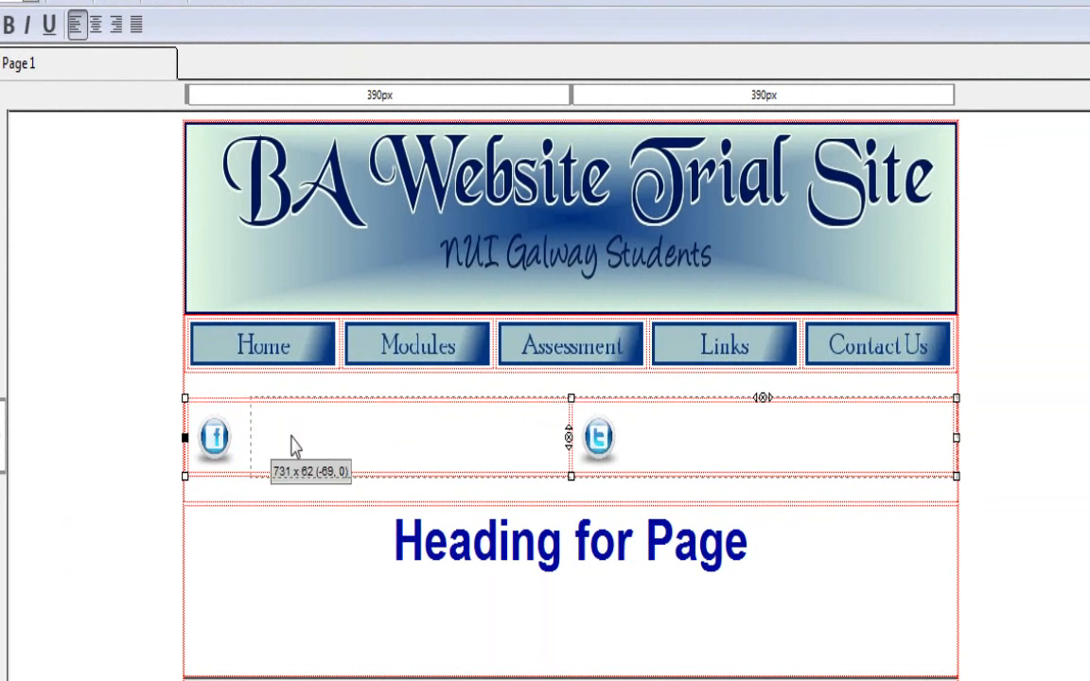
# - Narrow the social media table to about 138 px so it closely fits the two icons, and save the page
pyautogui.moveTo(776, 464); pyautogui.dragTo(822, 464)
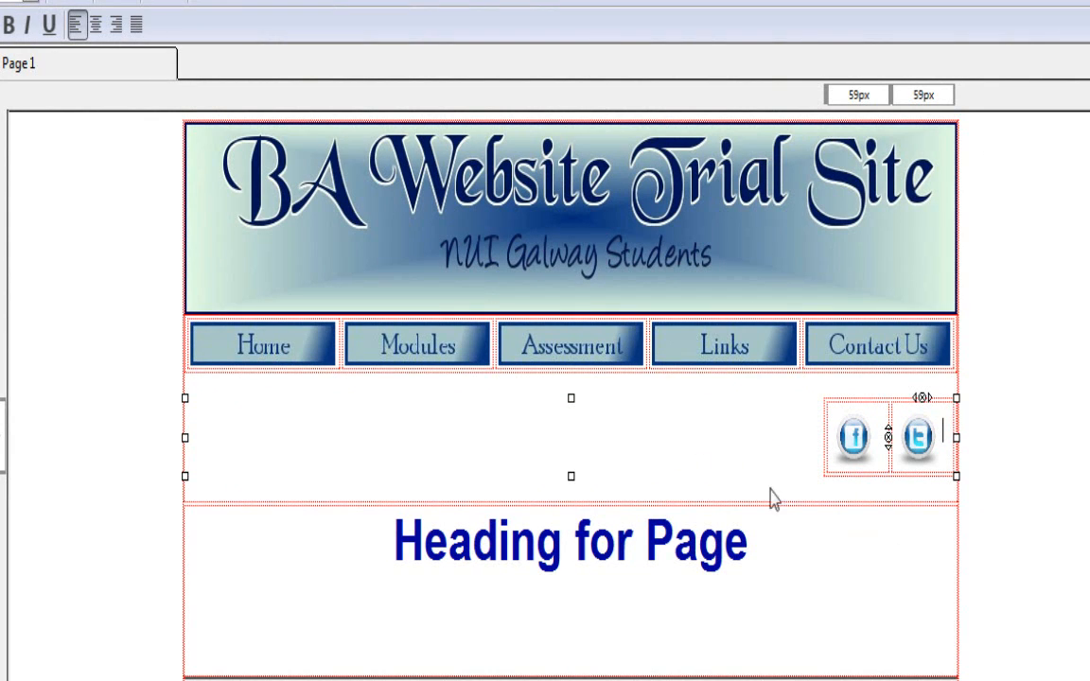
pyautogui.hotkey('ctrl', 's')
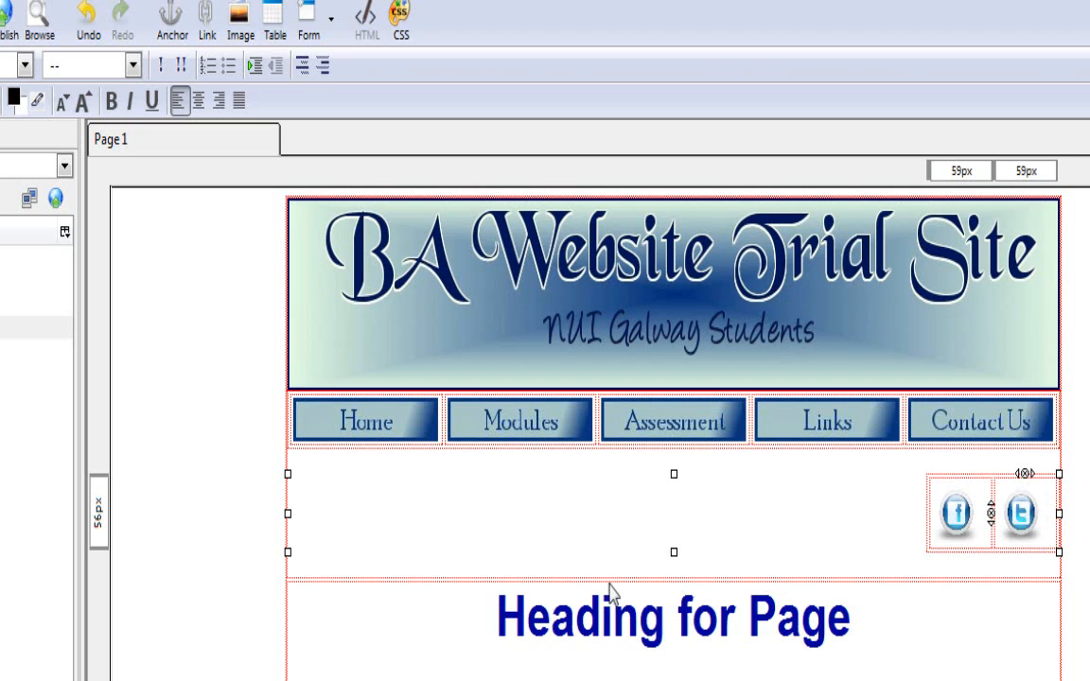
# - Show the page's HTML source and examine the code block of the social media table
pyautogui.click(652, 533)
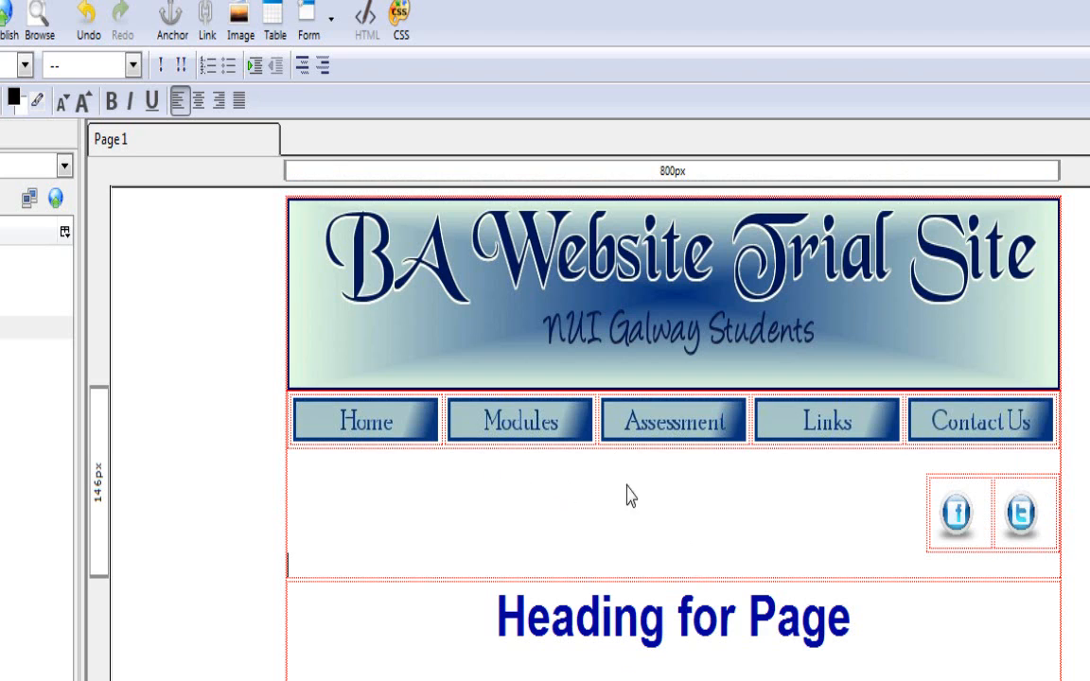
pyautogui.click(913, 475)
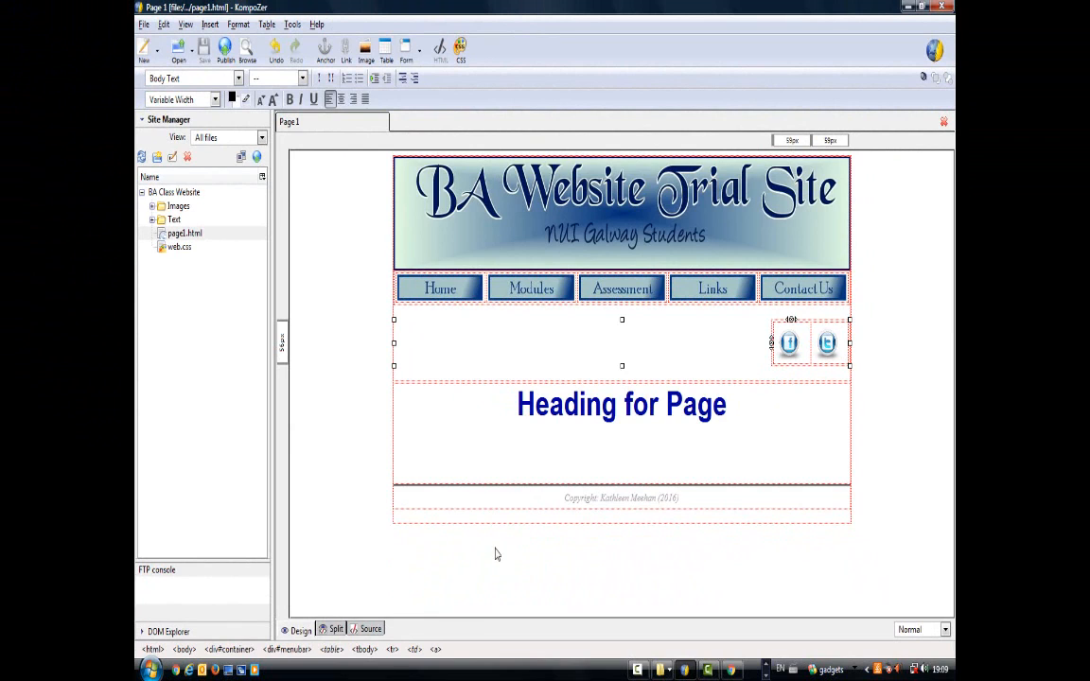
pyautogui.click(331, 634)
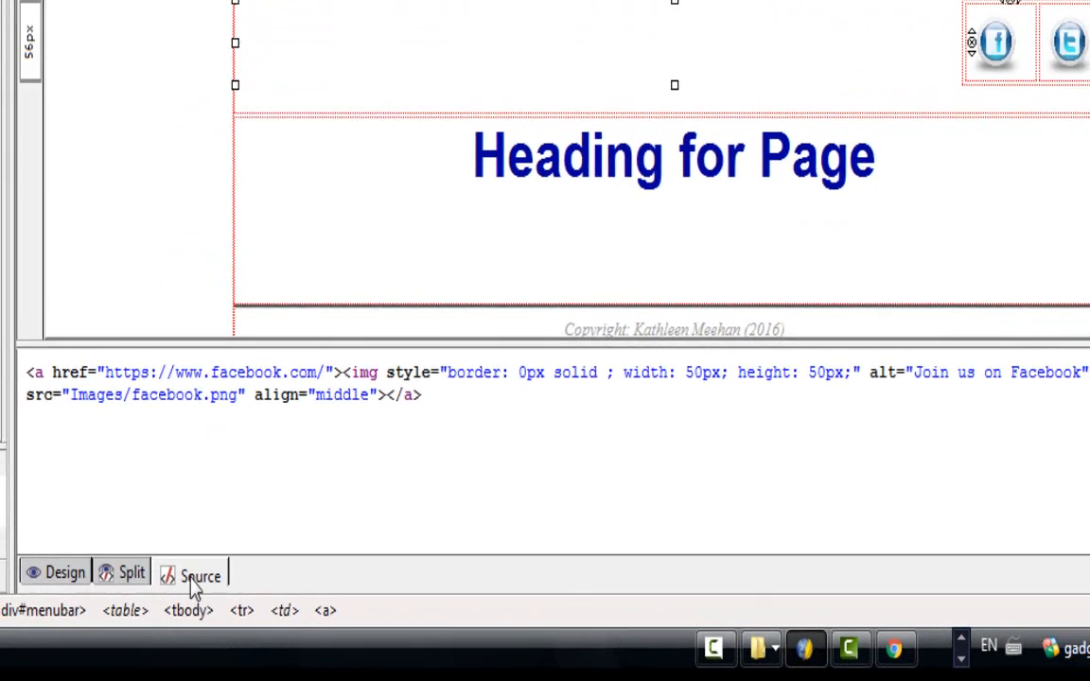
pyautogui.click(196, 549)
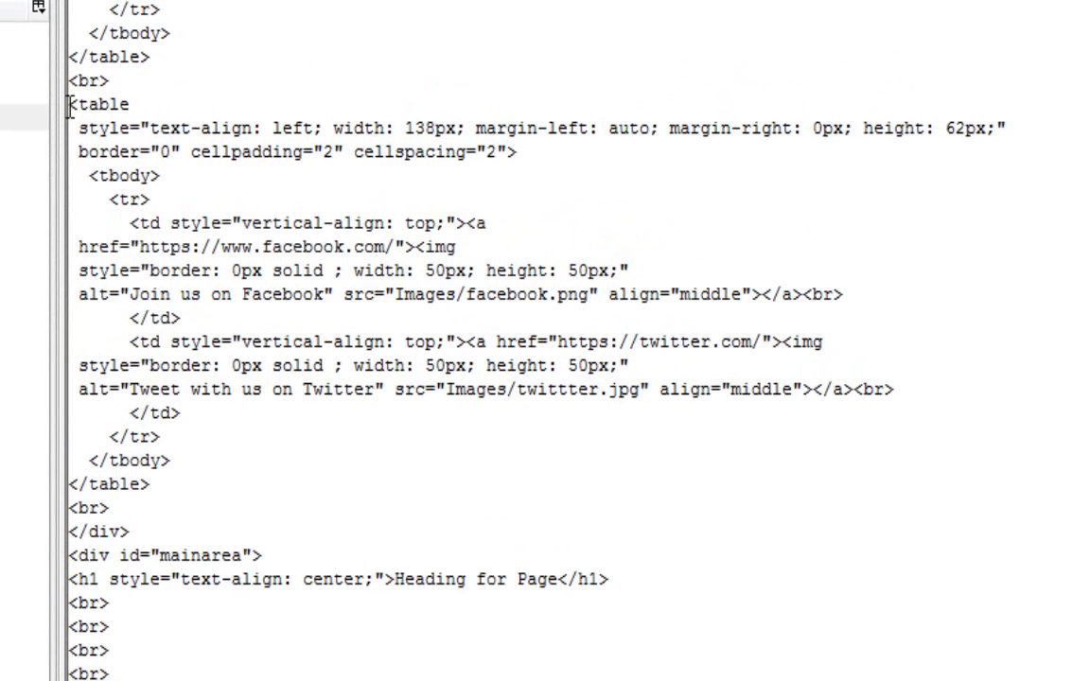
pyautogui.moveTo(73, 104); pyautogui.dragTo(158, 477)
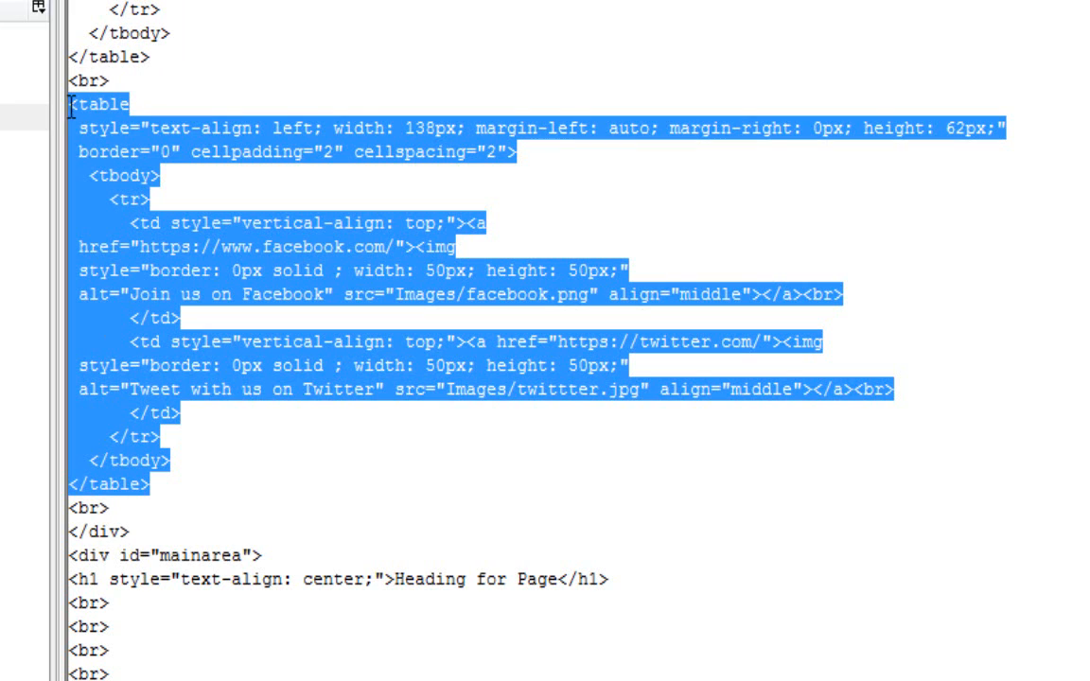
# - Delete the <br> tag that follows the social media table in the HTML source
pyautogui.click(114, 509)
pyautogui.press('BackSpace')
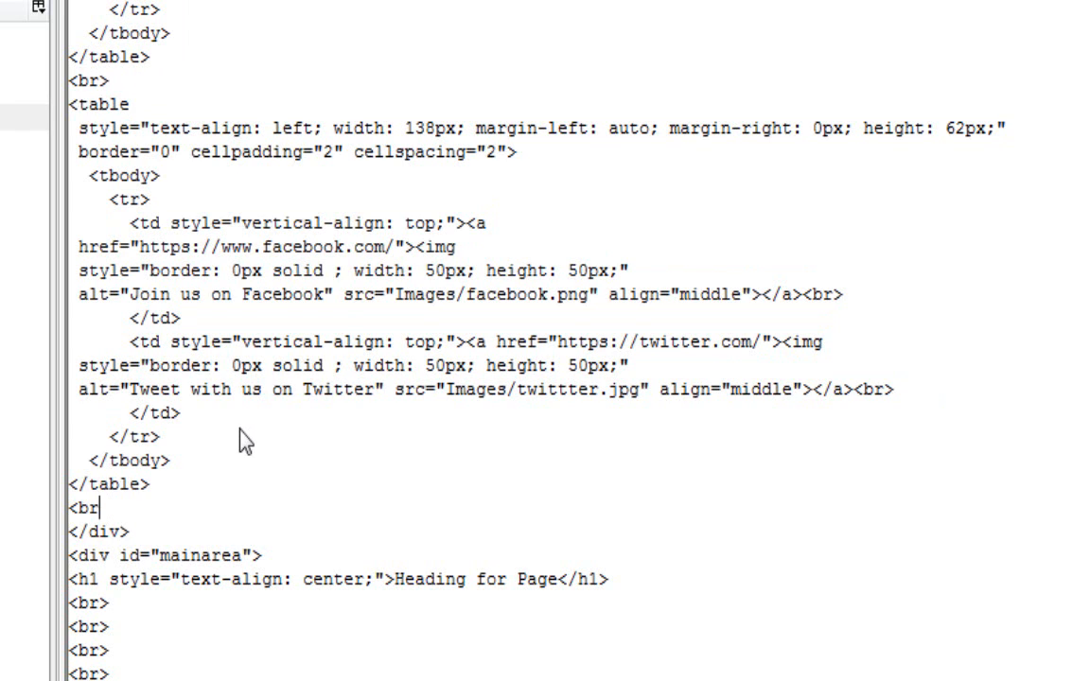
pyautogui.press('BackSpace')
pyautogui.press('BackSpace')
pyautogui.press('BackSpace')
pyautogui.press('BackSpace')
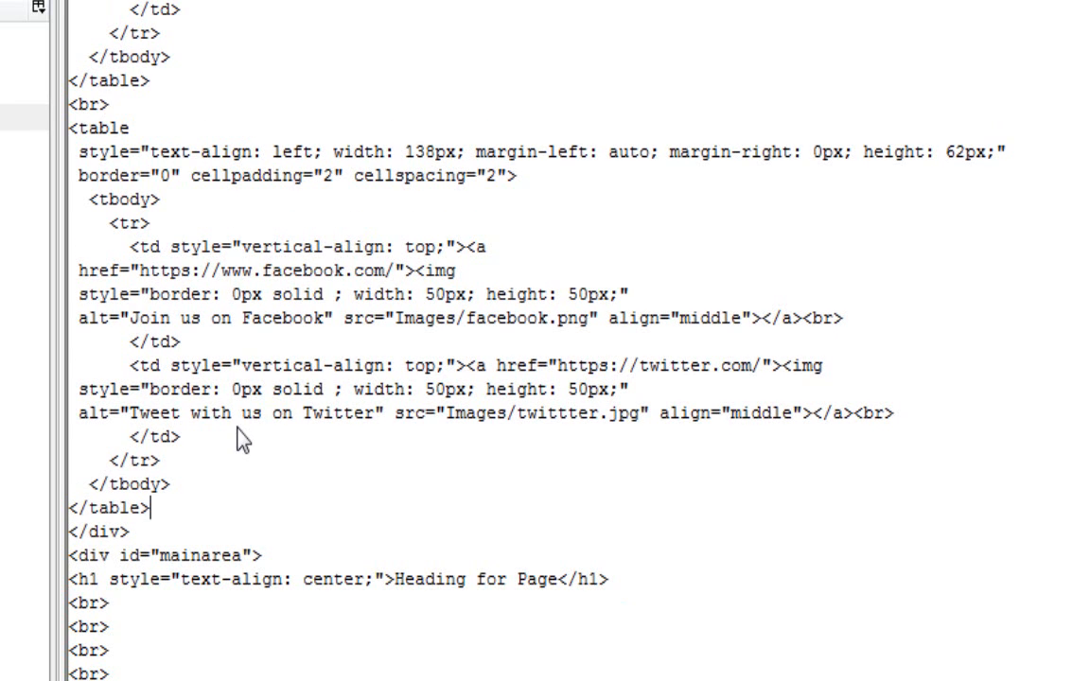
# - Delete the <br> tag between the navigation table and the social media table, and save the page from the design view
pyautogui.click(107, 98)
pyautogui.press('BackSpace')
pyautogui.press('BackSpace')
pyautogui.press('BackSpace')
pyautogui.press('BackSpace')
pyautogui.press('BackSpace')
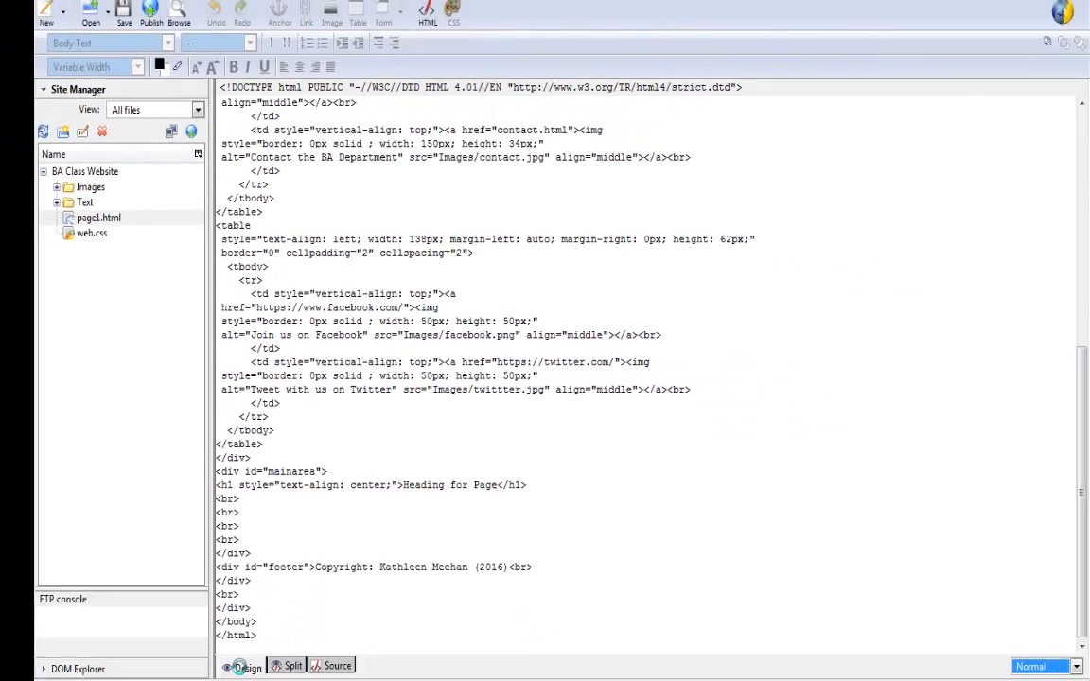
pyautogui.click(263, 630)
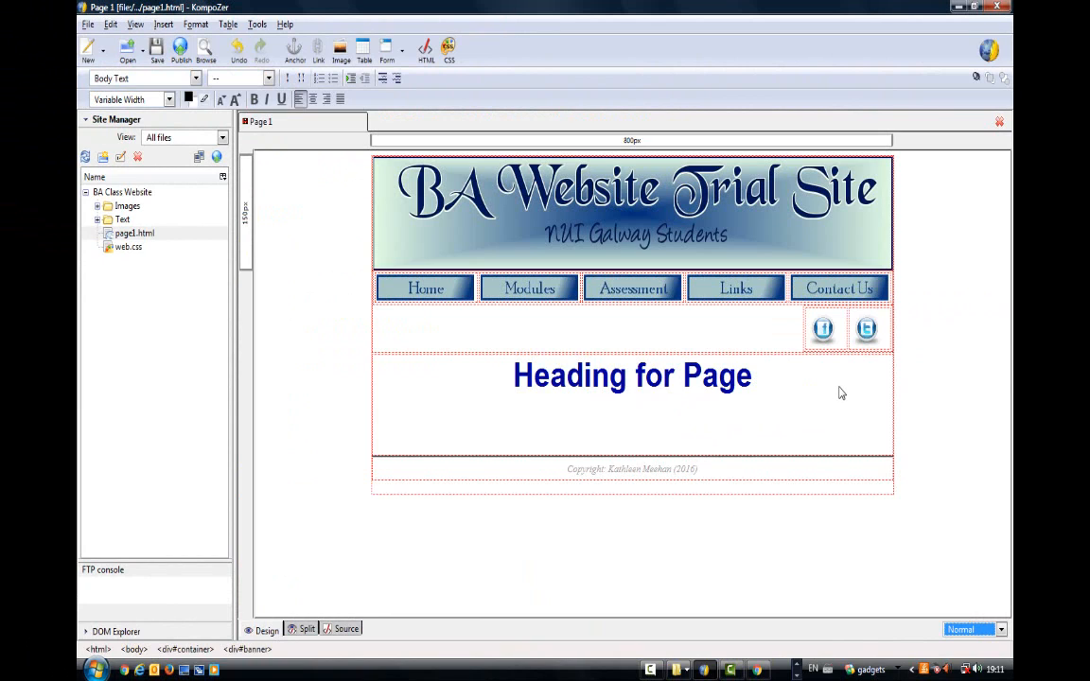
pyautogui.hotkey('ctrl', 's')
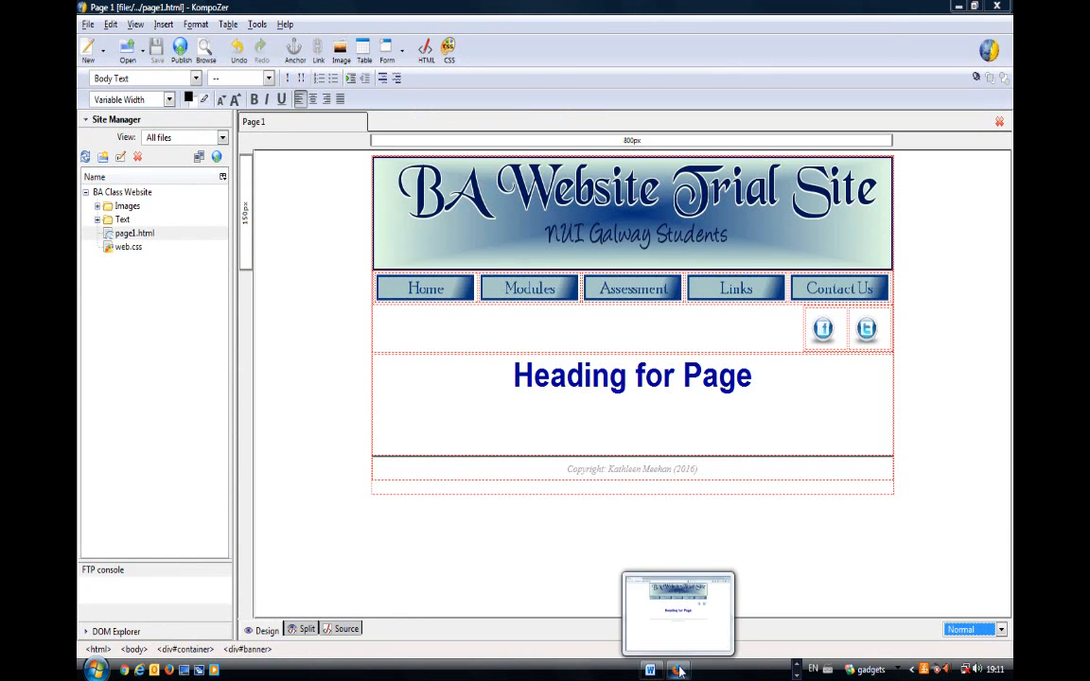
# - Reload page1.html in Firefox to check the spacing around the icons, and return to KompoZer
pyautogui.click(680, 670)
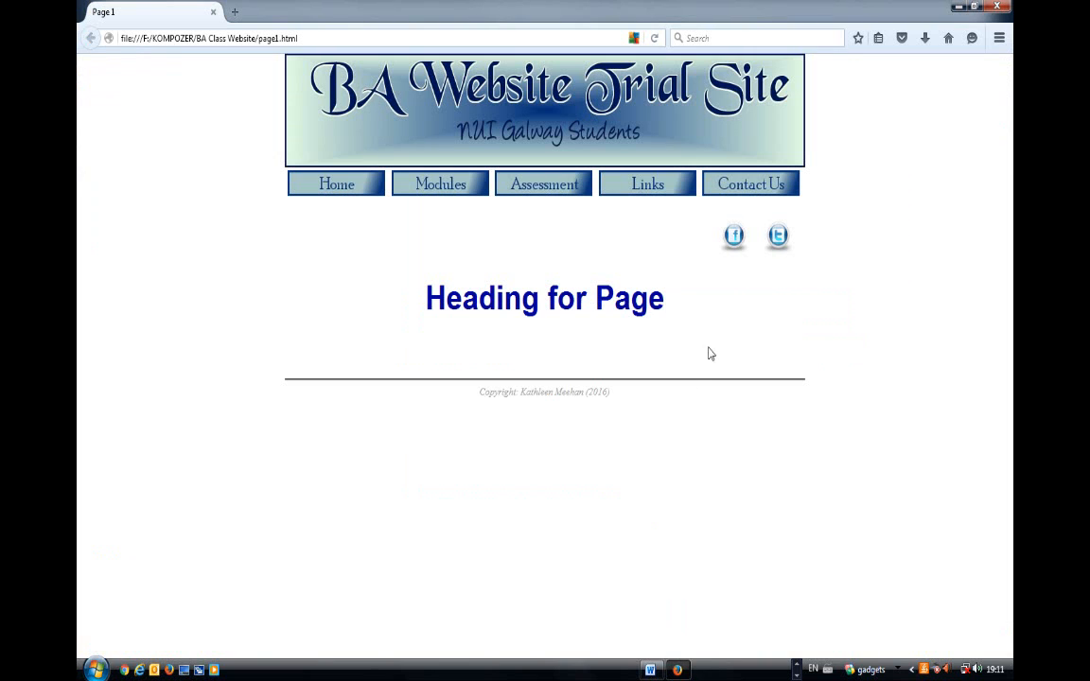
pyautogui.press('F5')
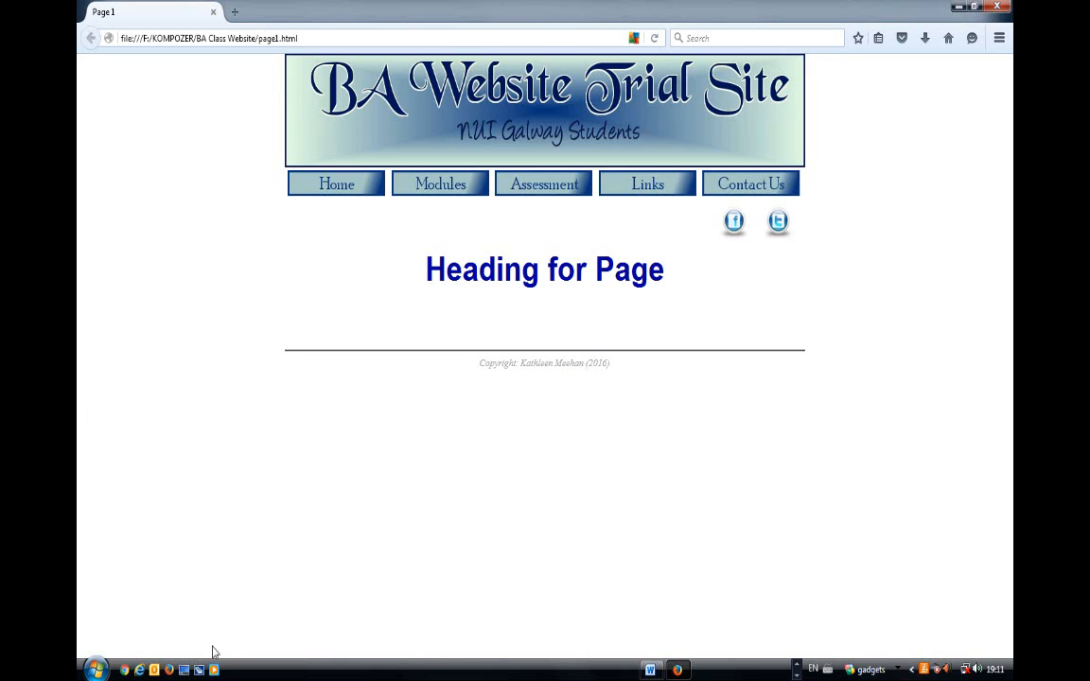
pyautogui.click(797, 664)
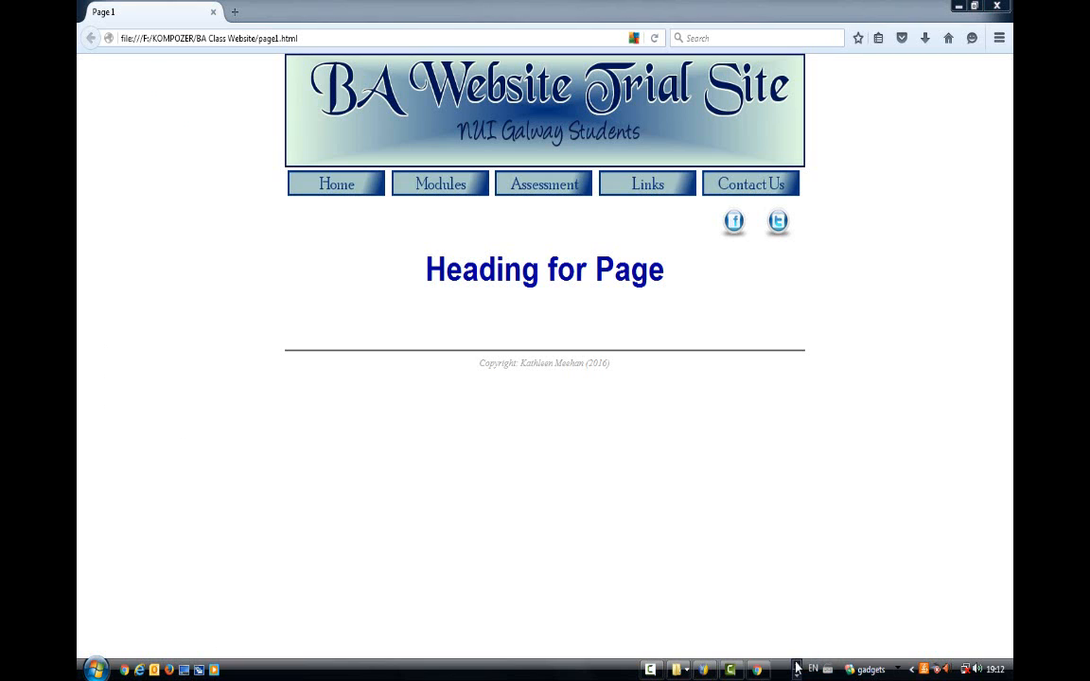
pyautogui.click(705, 670)
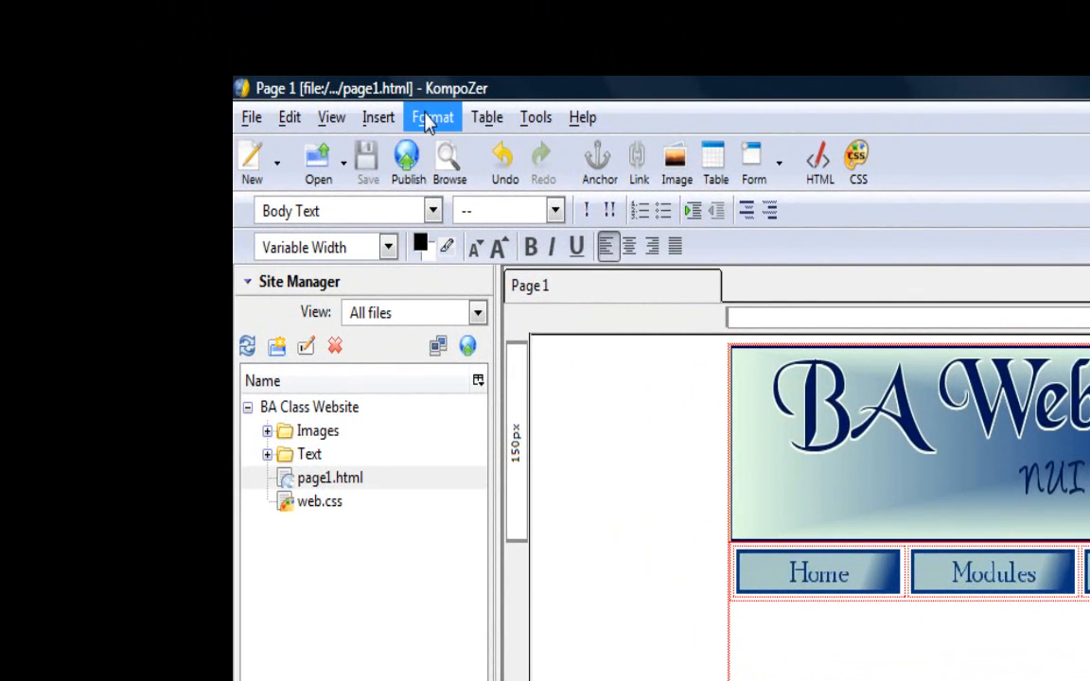
# - Switch the page to custom colors and set its background color to red (#FF0000)
pyautogui.click(430, 118)
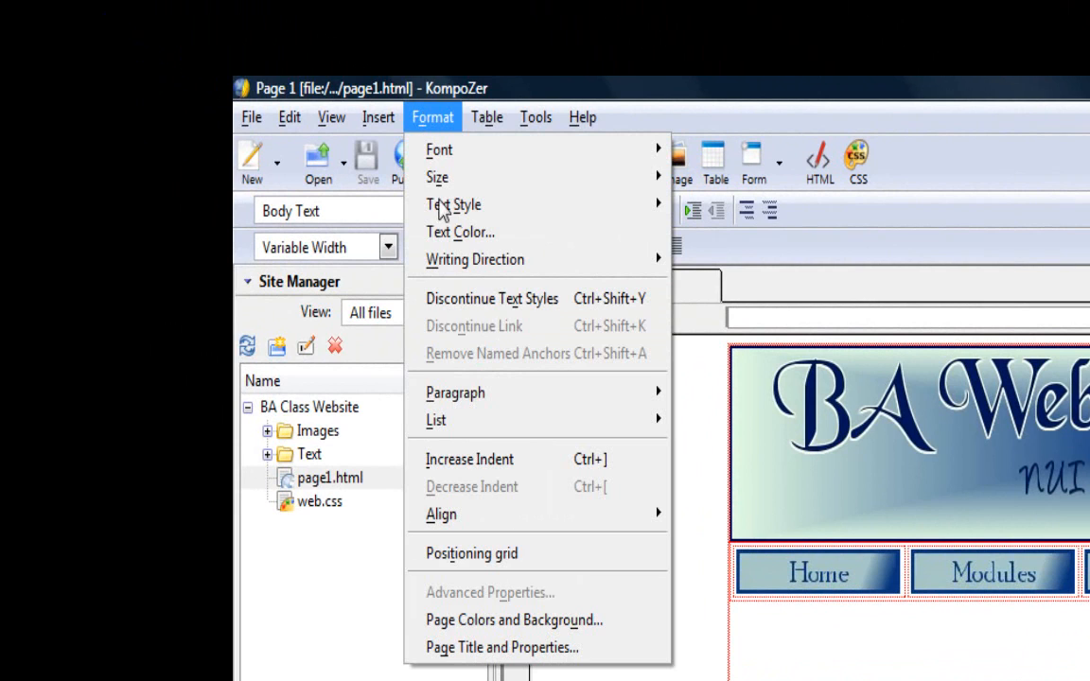
pyautogui.click(522, 624)
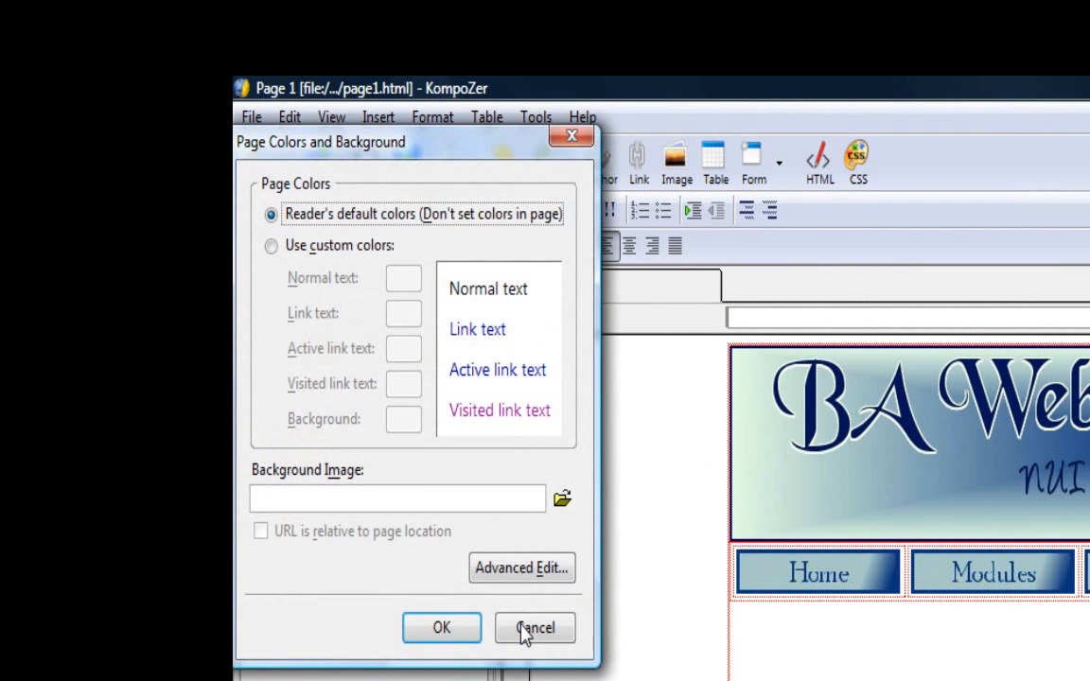
pyautogui.click(275, 248)
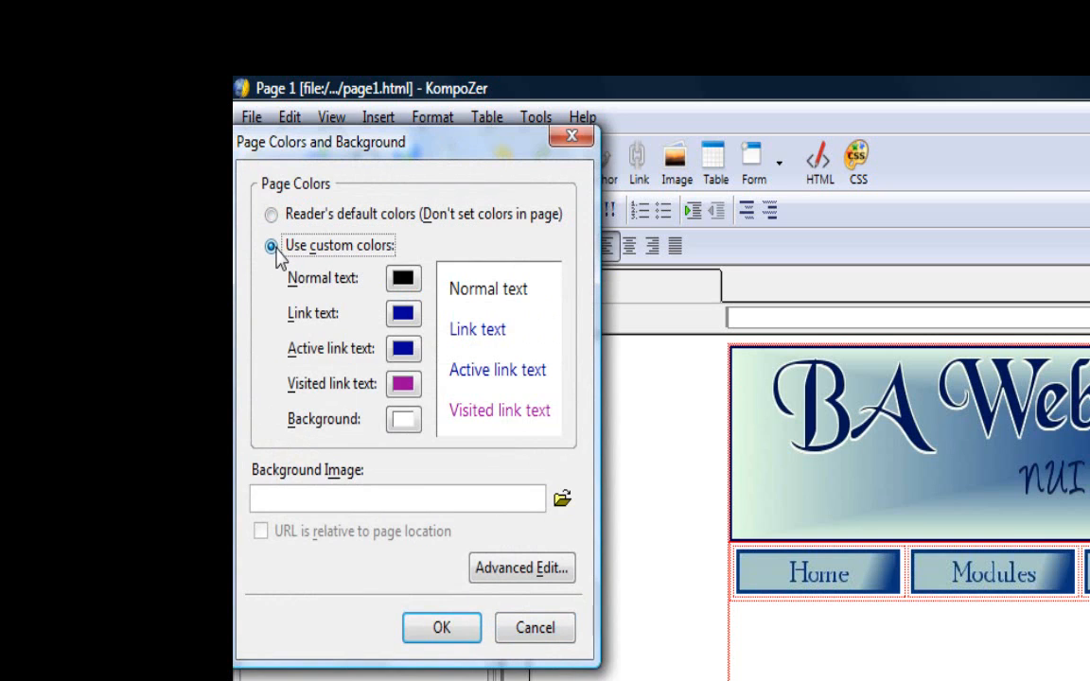
pyautogui.click(403, 420)
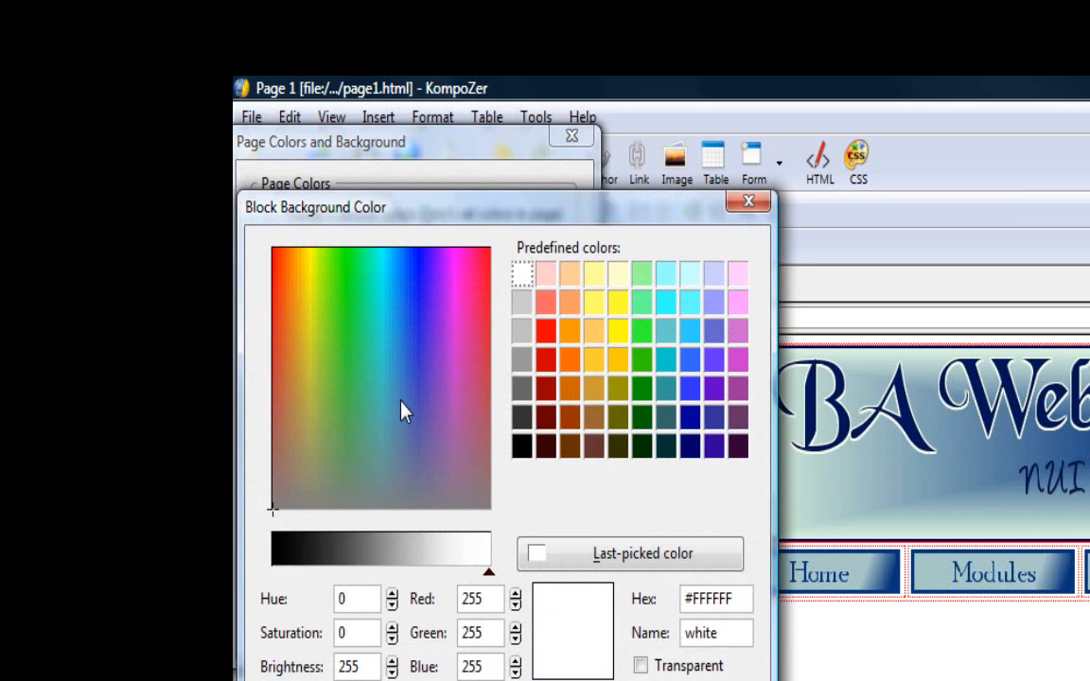
pyautogui.click(546, 333)
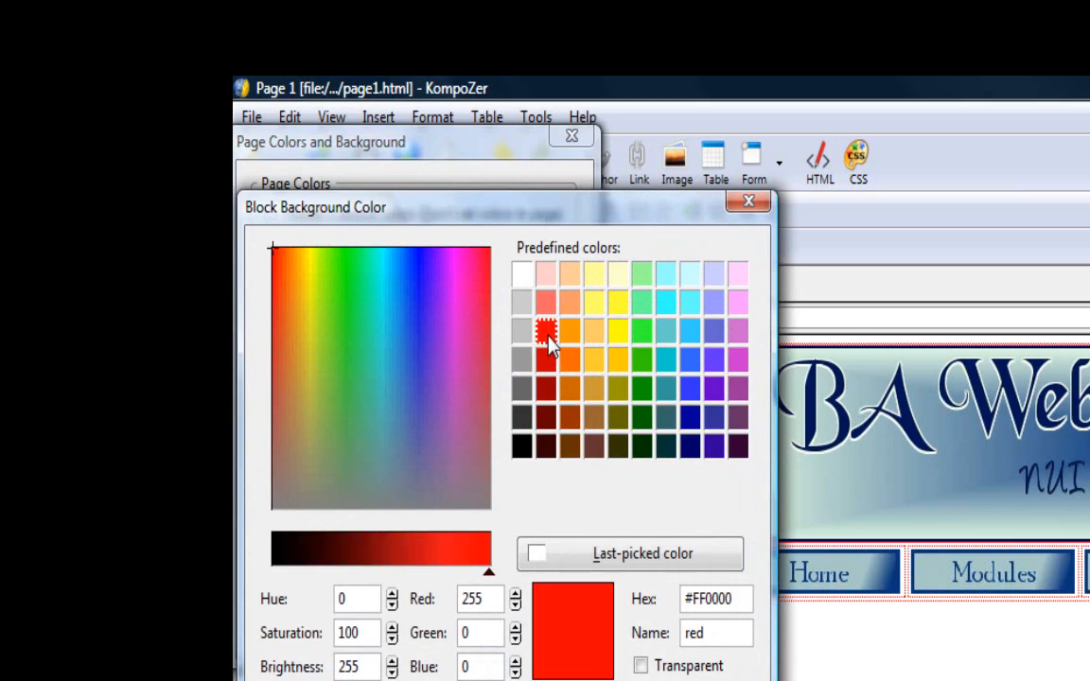
pyautogui.press('Return')
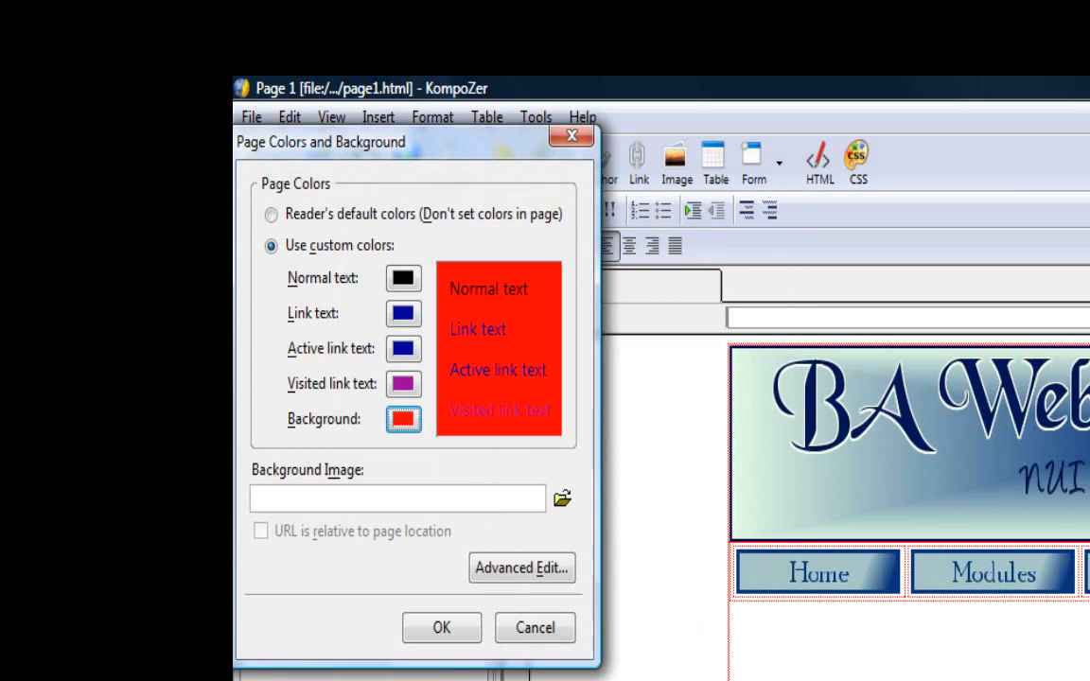
pyautogui.click(431, 632)
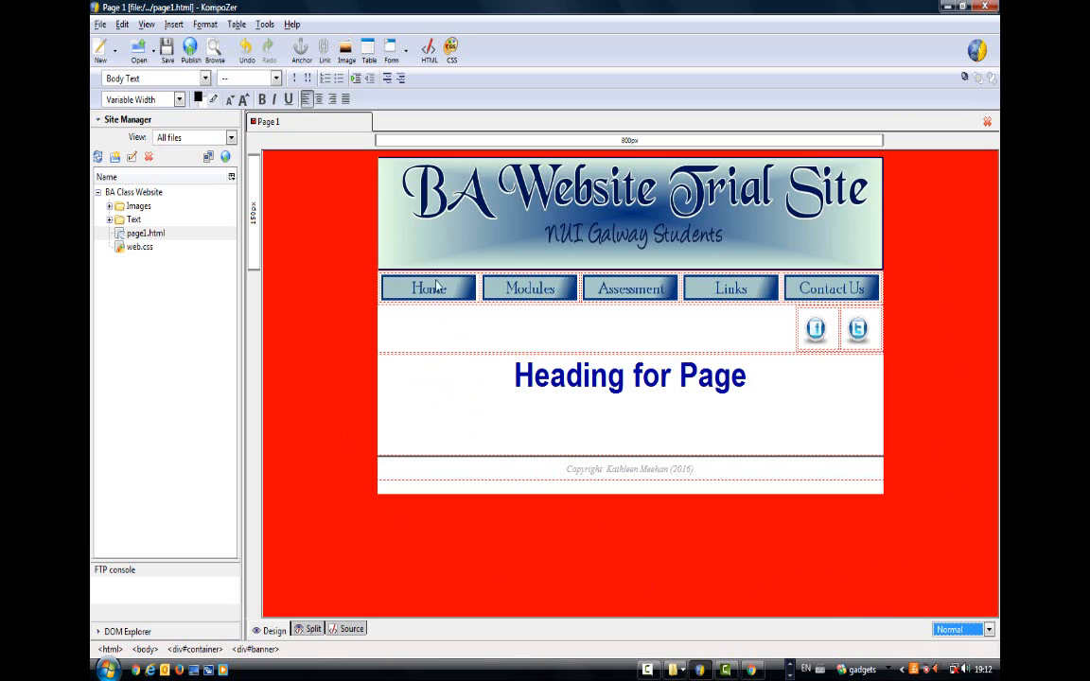
# - Set the page's background image to ba from the Images folder, with a URL relative to the page, and save the page
pyautogui.click(204, 24)
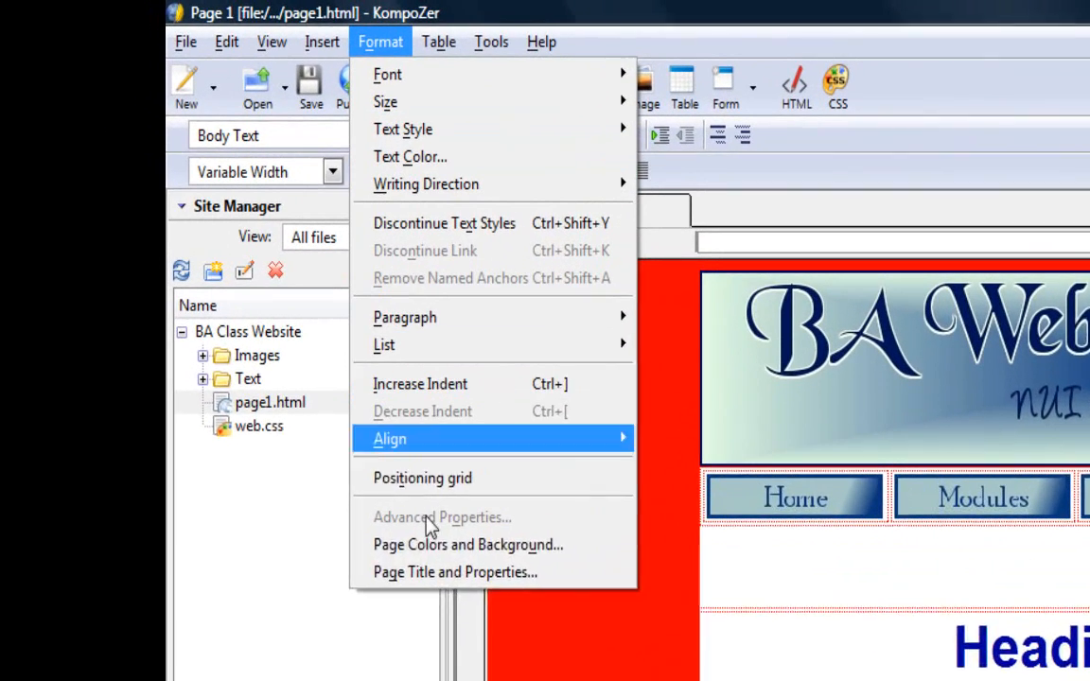
pyautogui.click(435, 566)
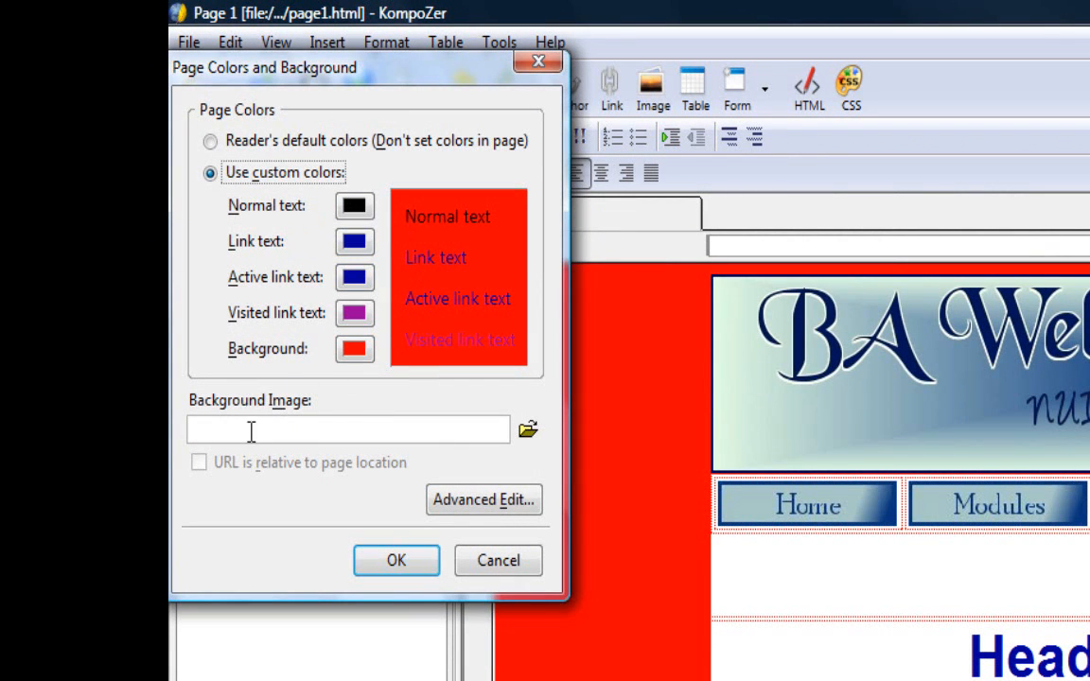
pyautogui.click(533, 433)
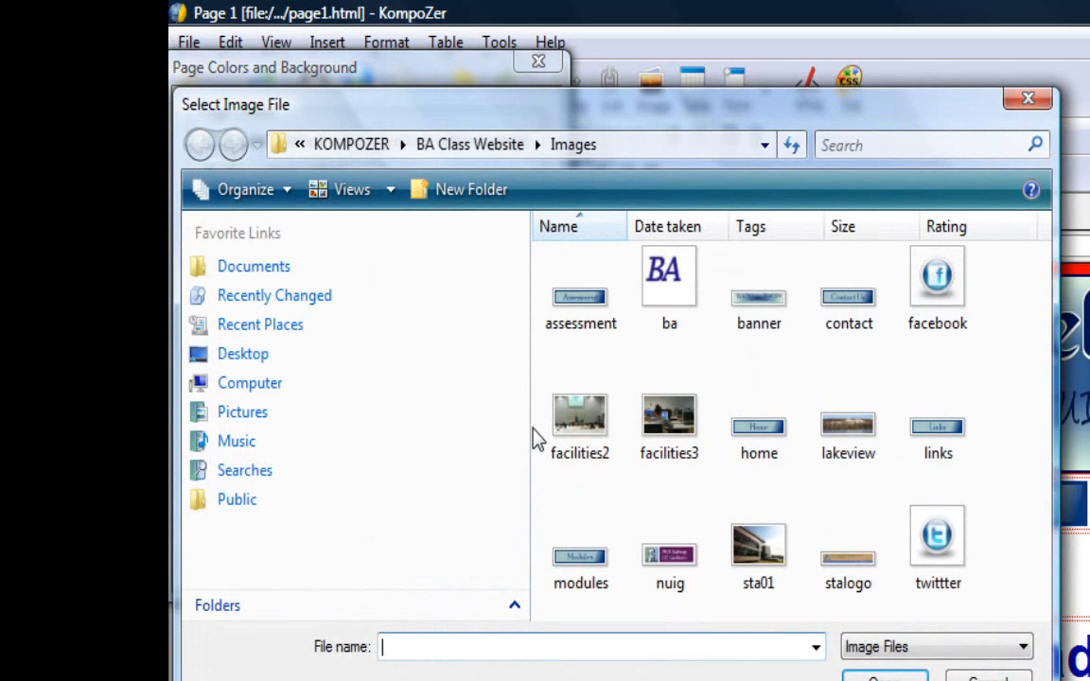
pyautogui.click(675, 289)
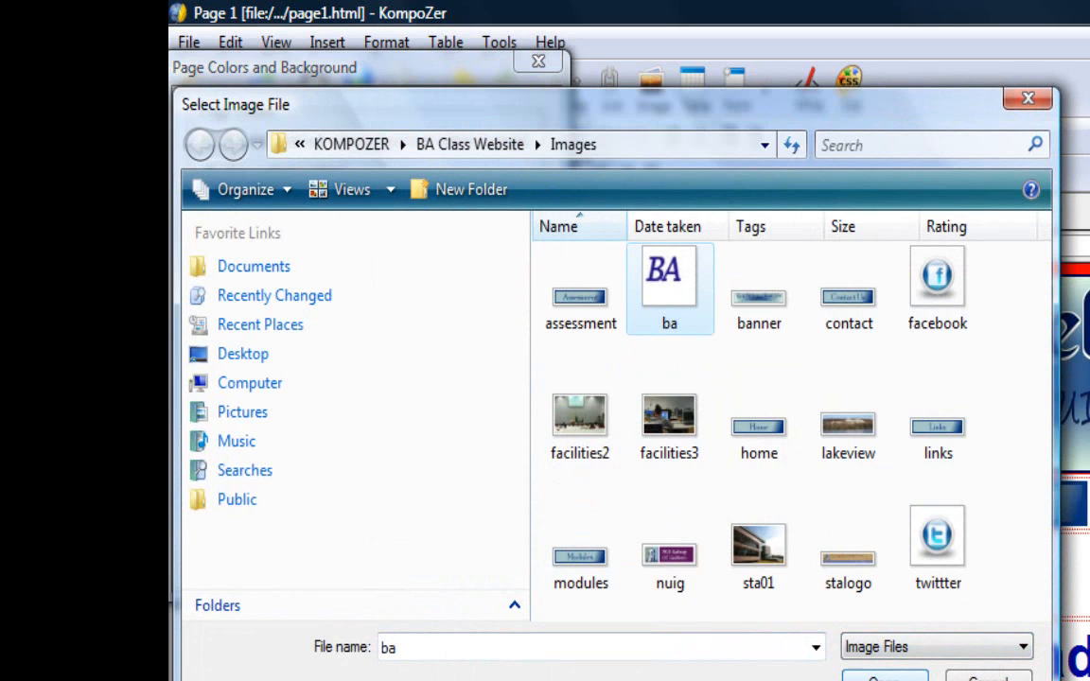
pyautogui.click(885, 678)
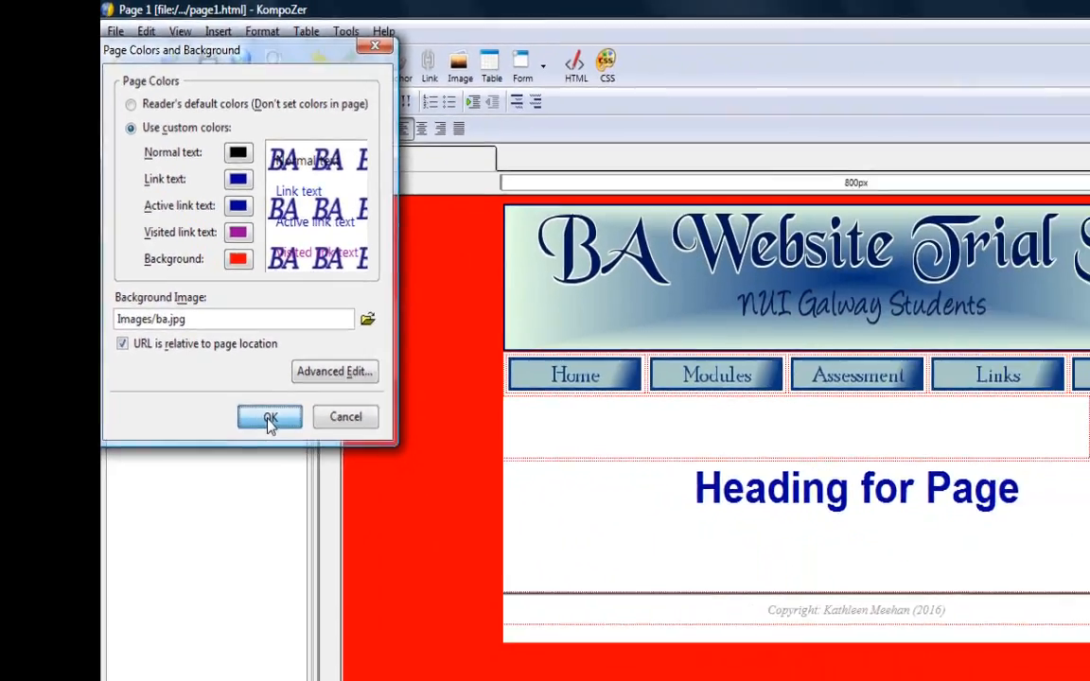
pyautogui.click(396, 562)
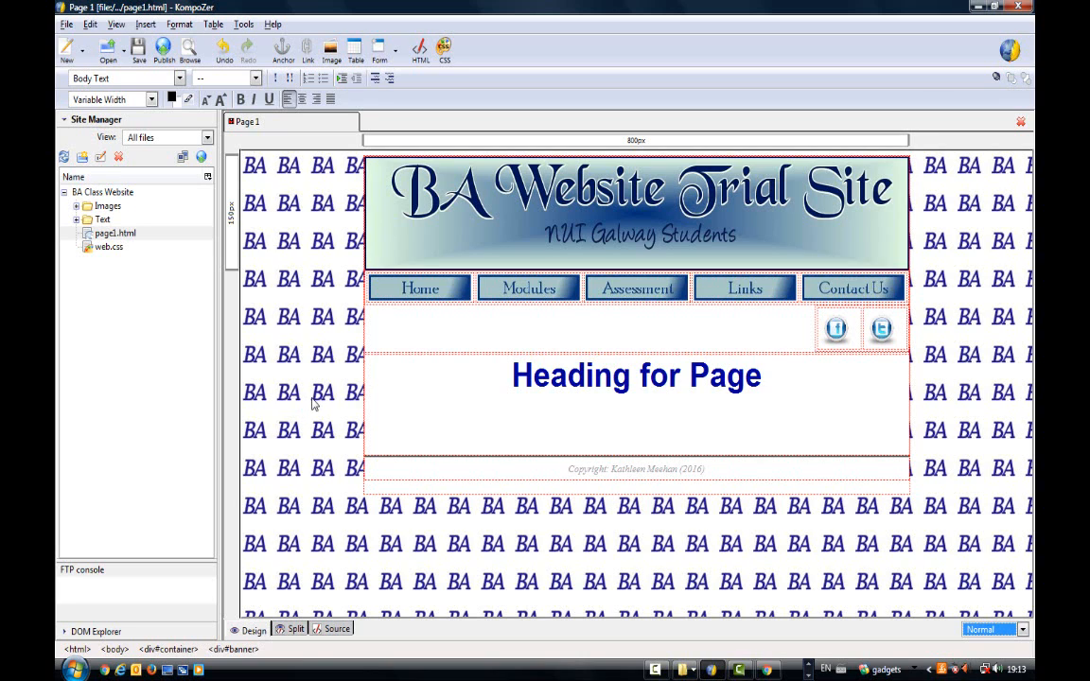
pyautogui.hotkey('ctrl', 's')
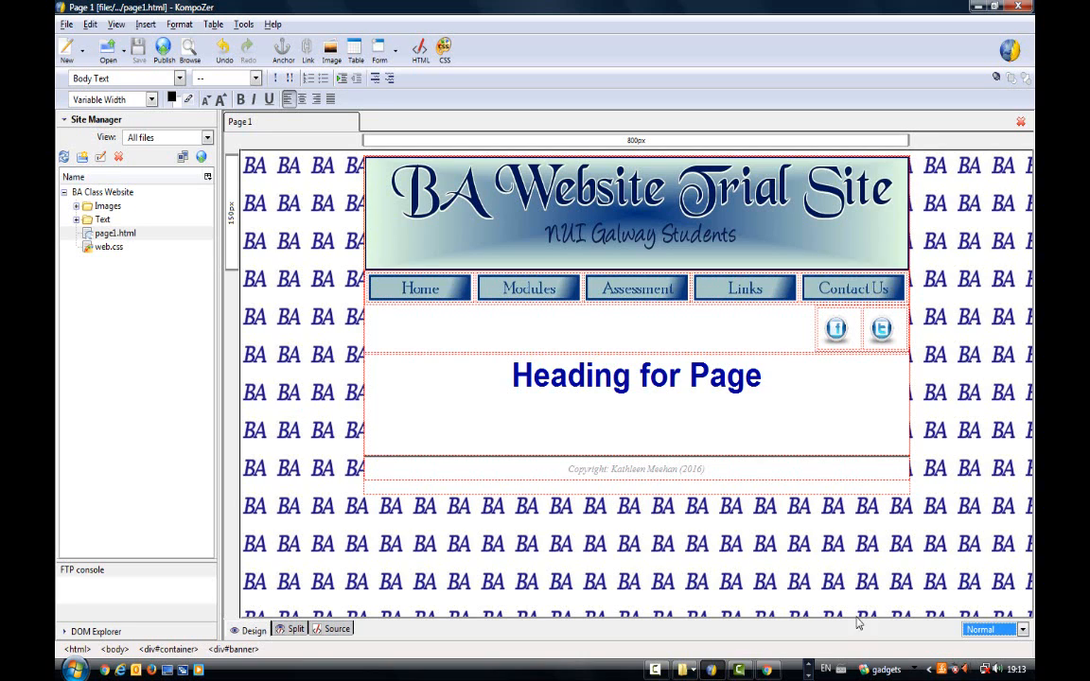
# - Switch to Firefox, reload page1.html to check the tiled background image, and return to KompoZer
pyautogui.click(809, 674)
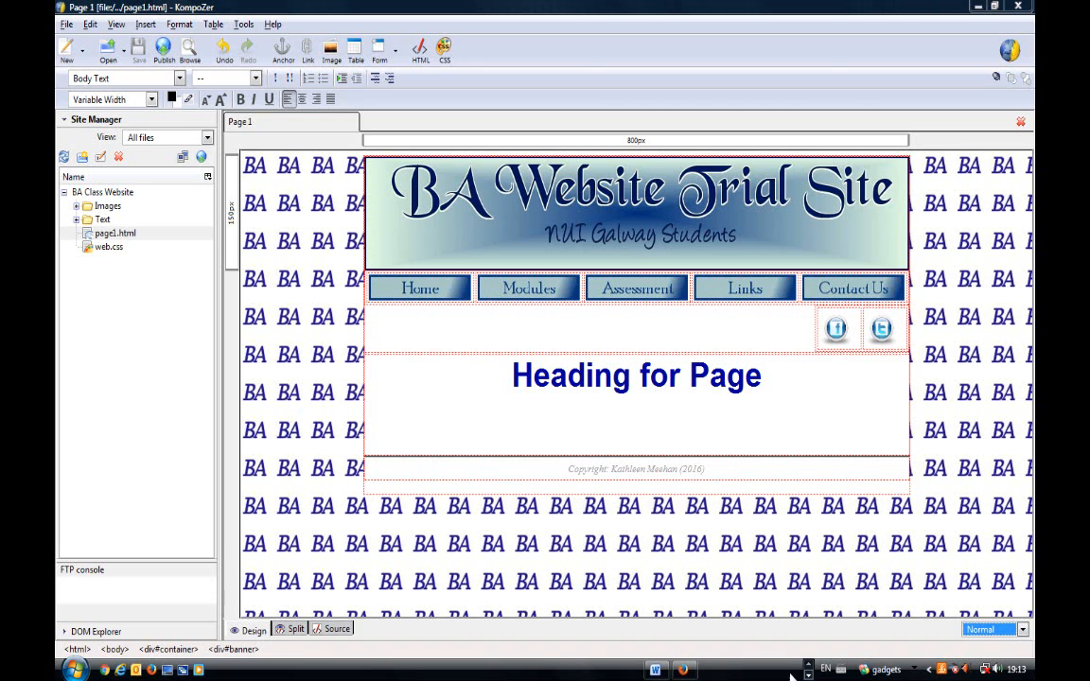
pyautogui.click(683, 670)
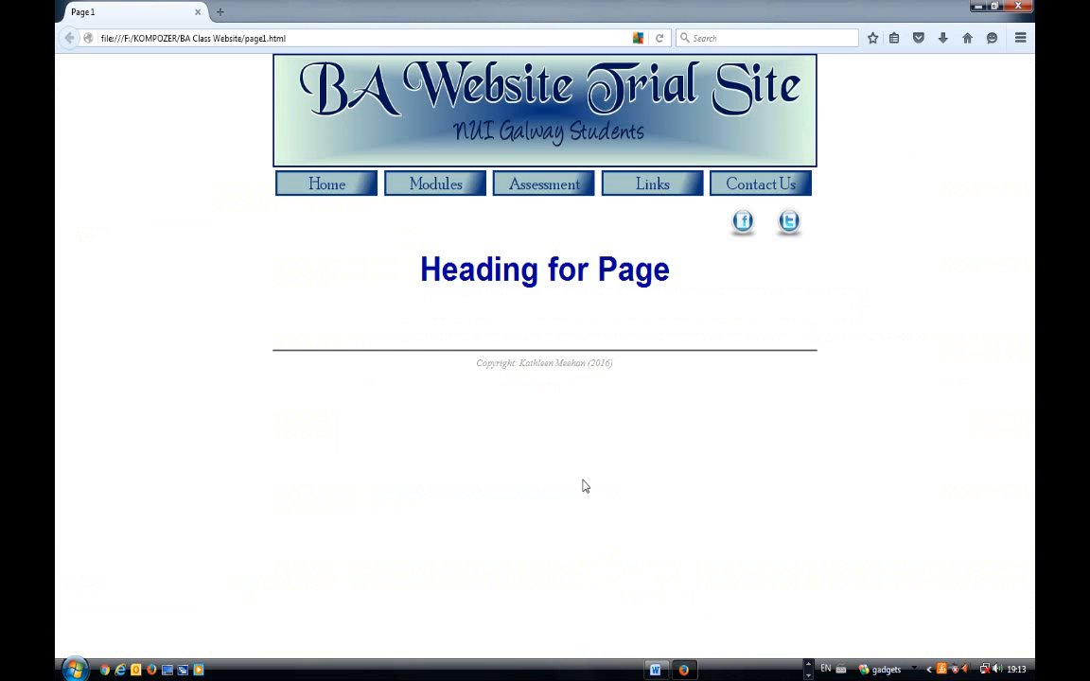
pyautogui.press('F5')
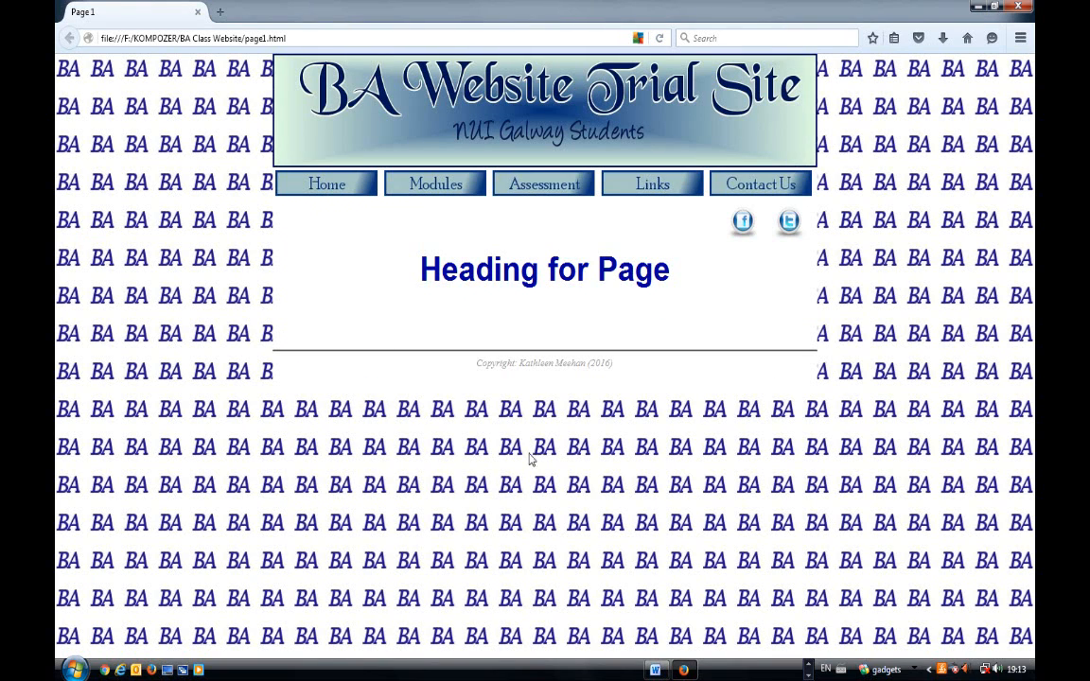
pyautogui.click(811, 672)
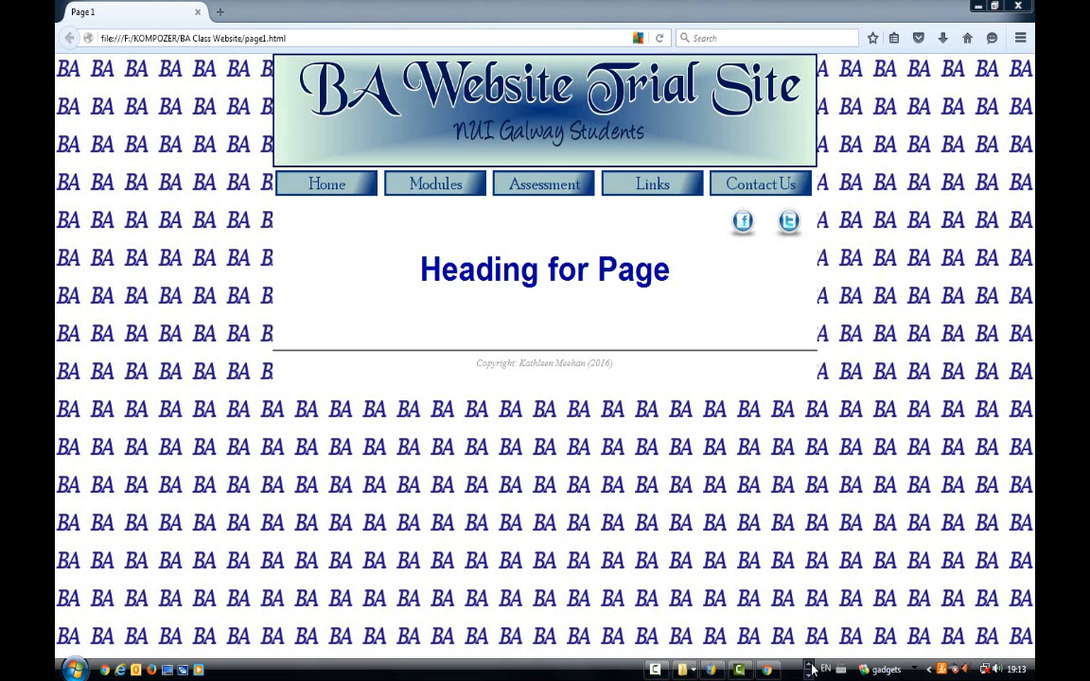
pyautogui.click(711, 670)
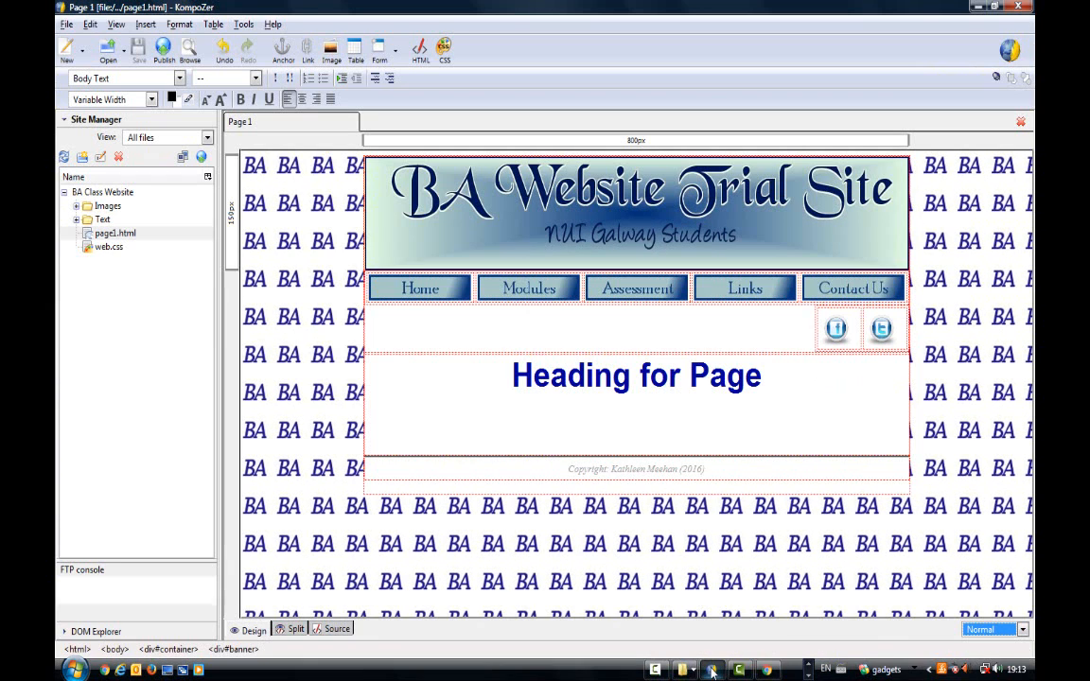
# - Give the #container rule in web.css a solid border in dark blue (#000066) on all four sides
pyautogui.click(444, 47)
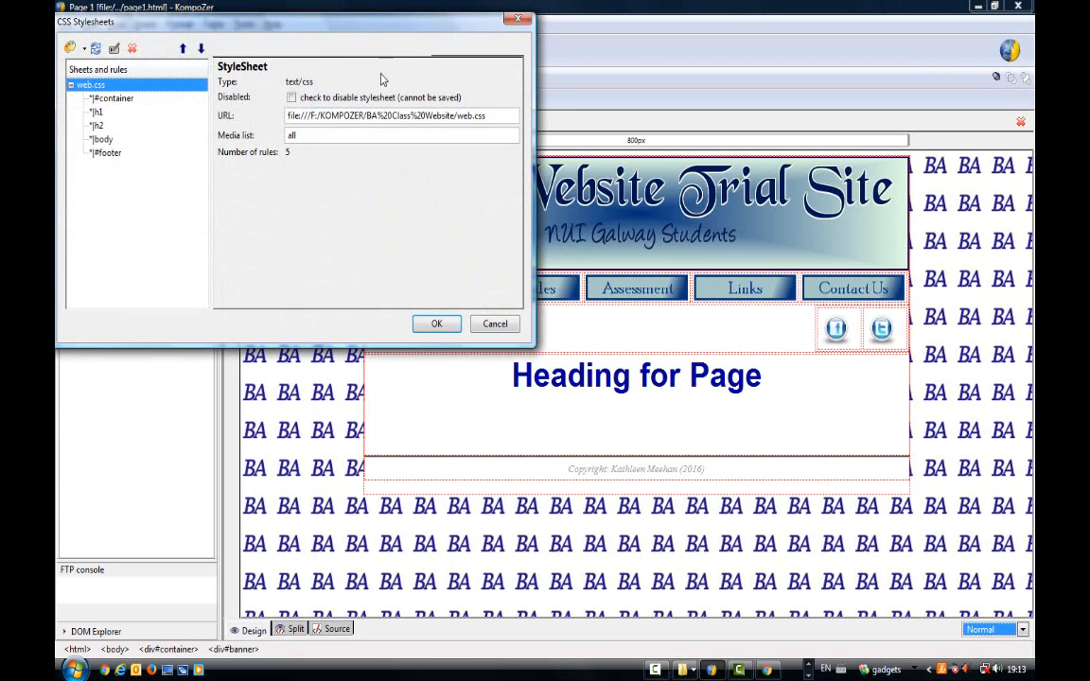
pyautogui.click(121, 100)
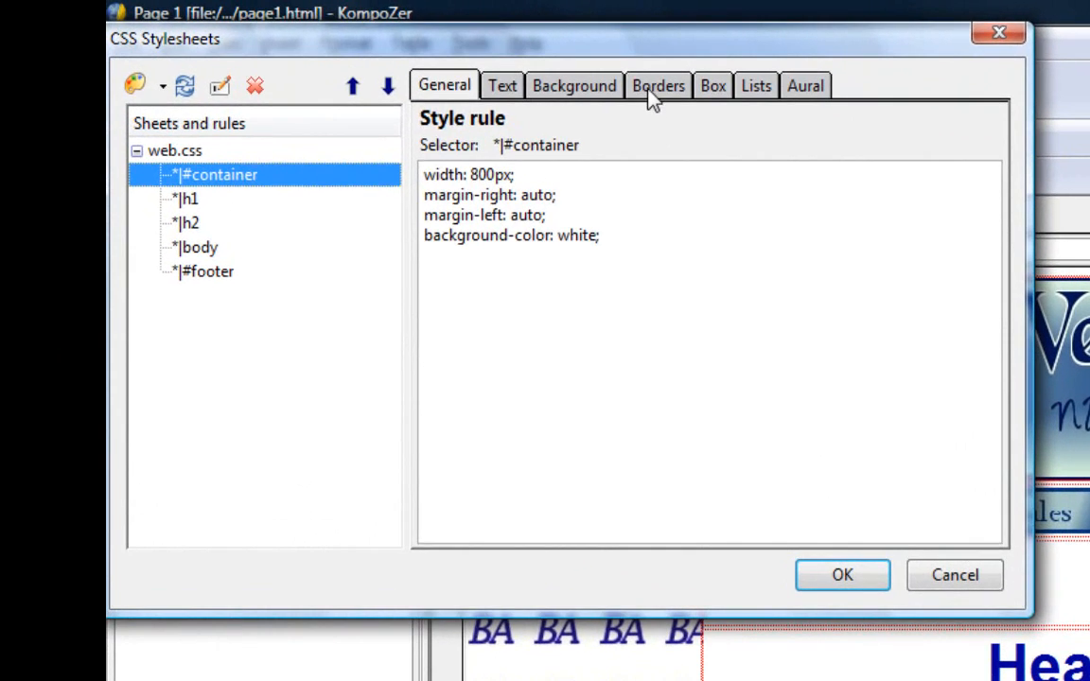
pyautogui.click(336, 48)
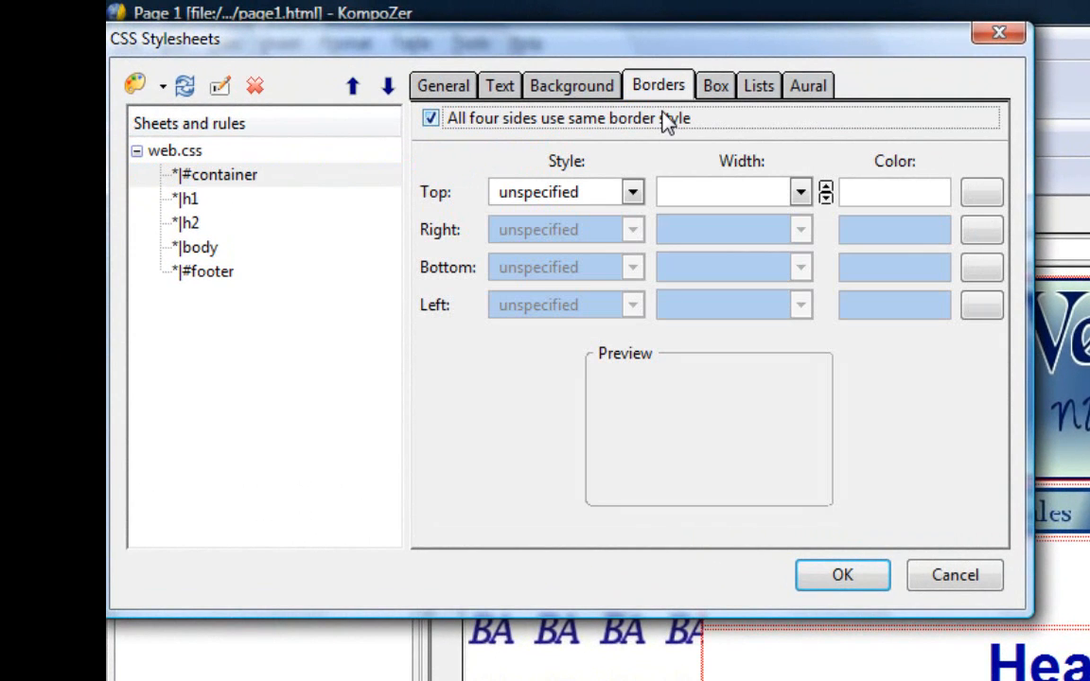
pyautogui.click(632, 193)
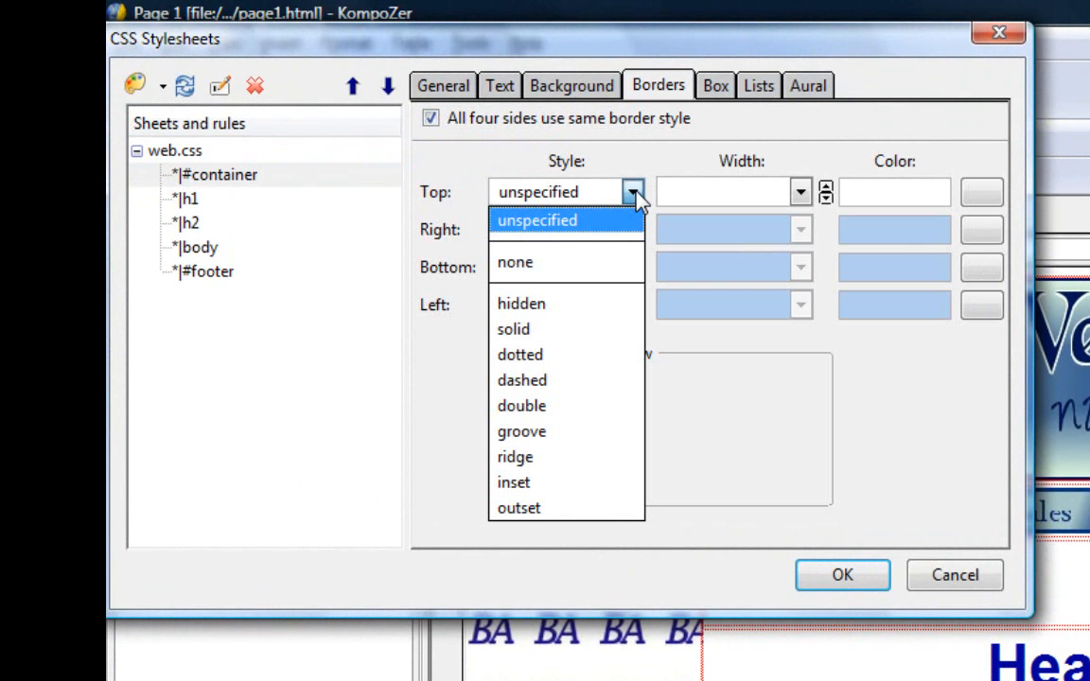
pyautogui.click(613, 328)
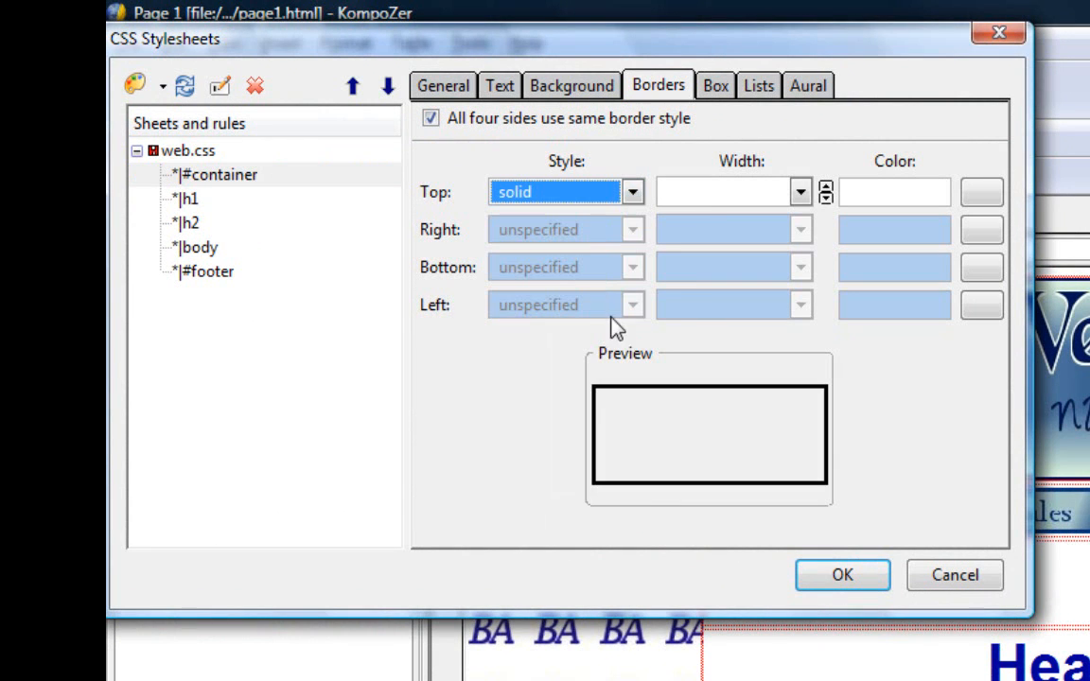
pyautogui.click(984, 194)
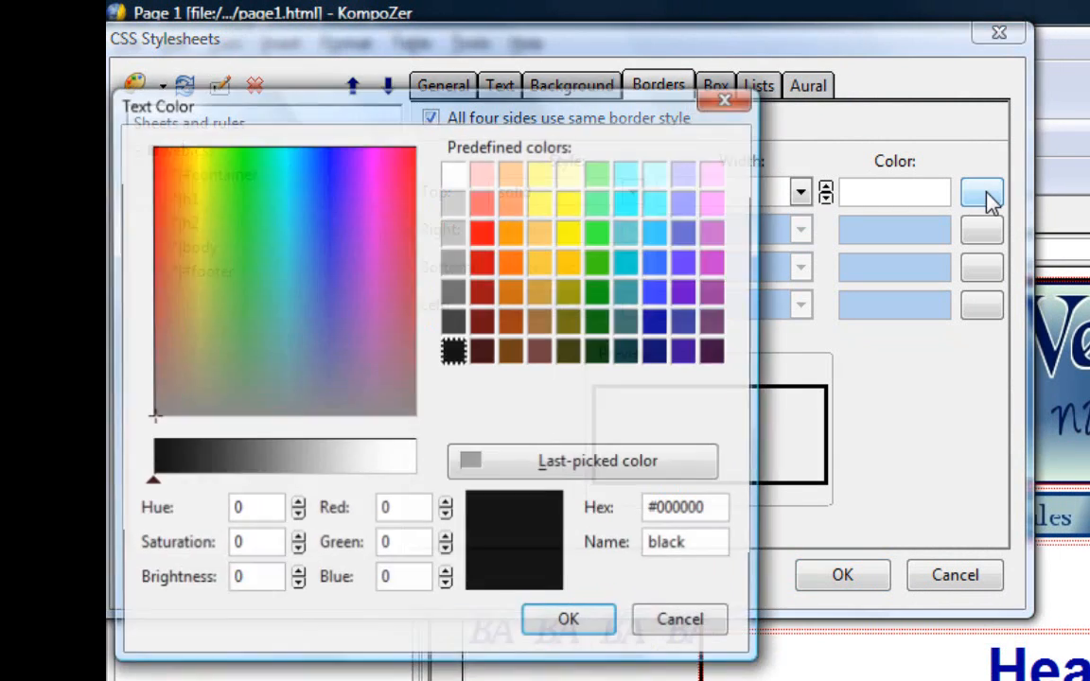
pyautogui.click(658, 352)
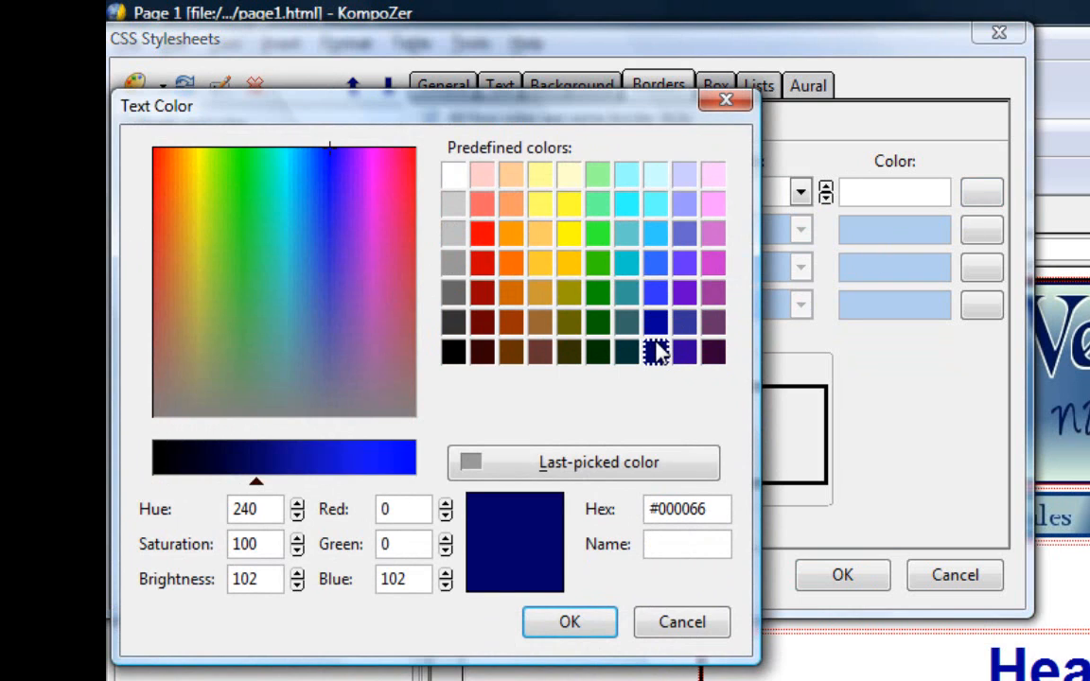
pyautogui.click(591, 627)
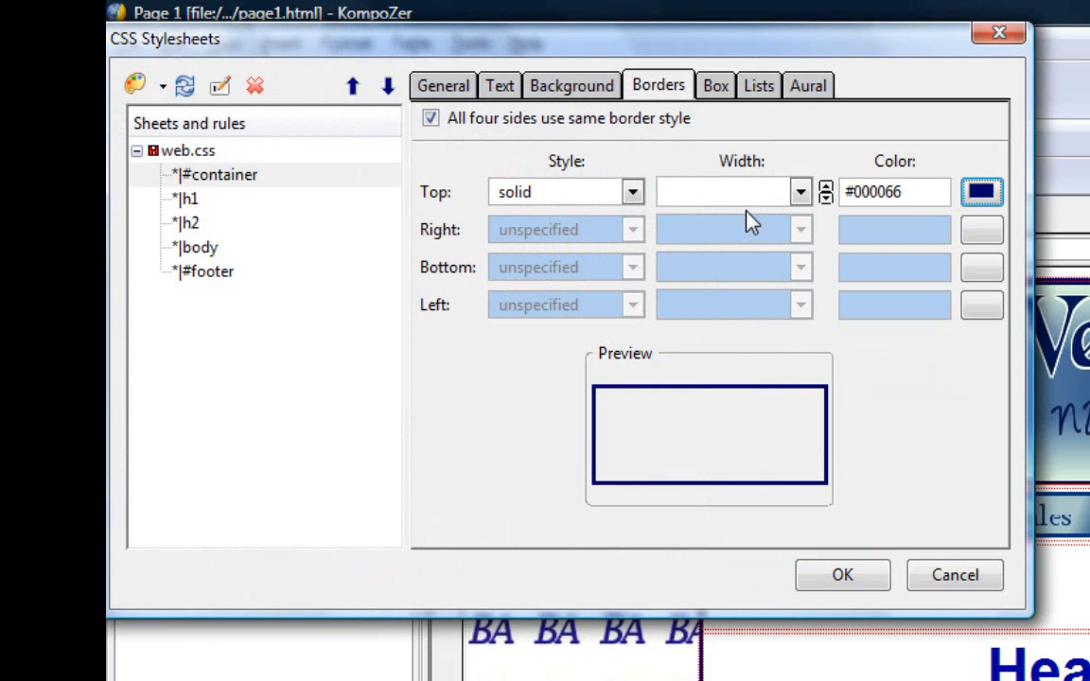
# - Set the #container border width to 5px and apply the stylesheet changes
pyautogui.click(732, 196)
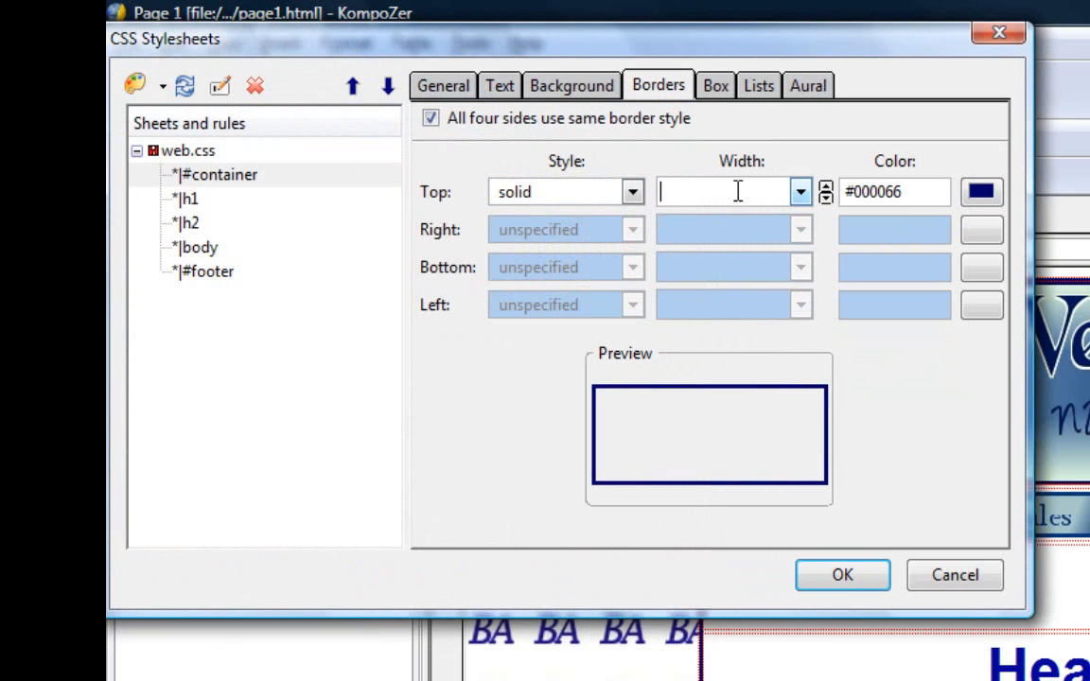
pyautogui.write('5')
pyautogui.click(801, 193)
pyautogui.click(776, 224)
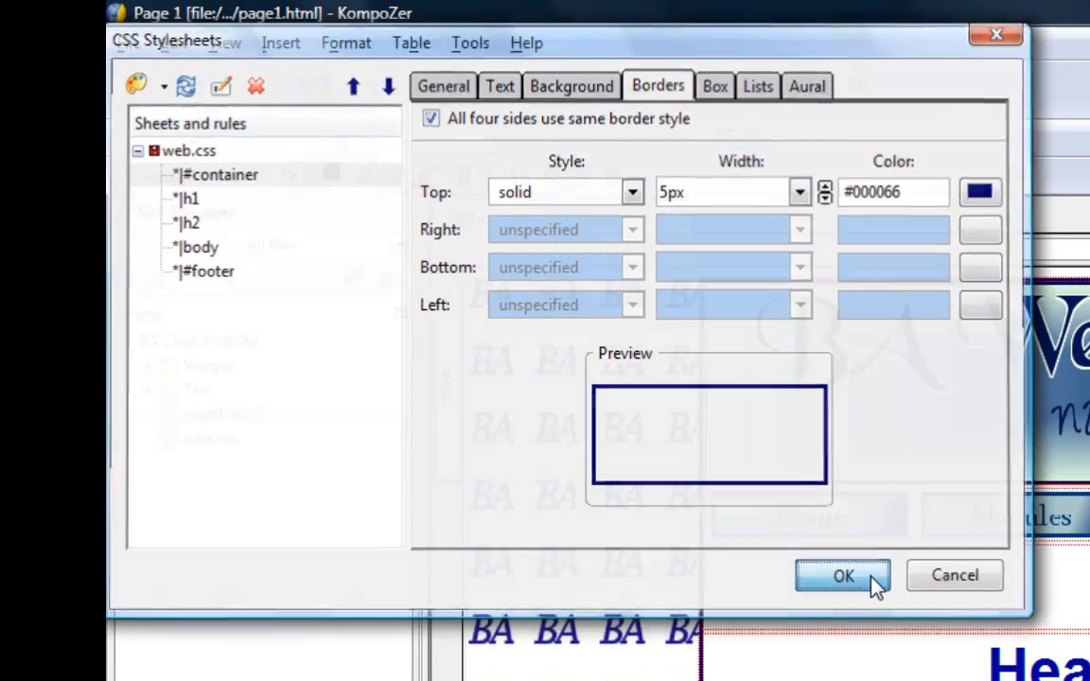
pyautogui.click(842, 576)
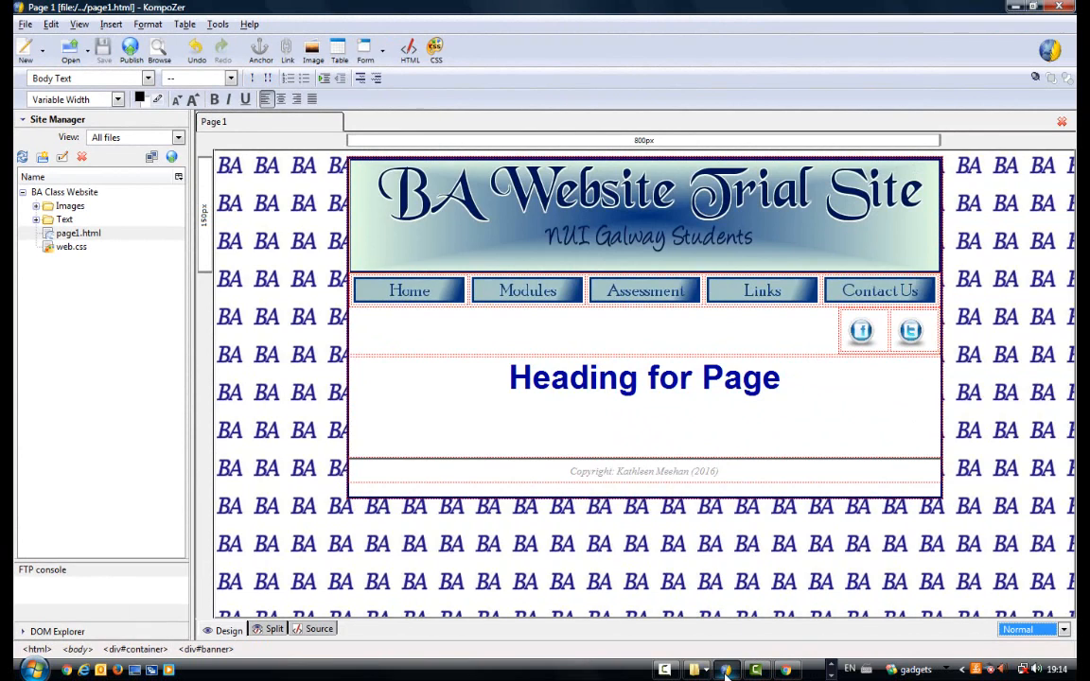
# - Reopen the #container rule in the stylesheet editor, set its border width to 6px on all four sides, and apply it
pyautogui.click(436, 54)
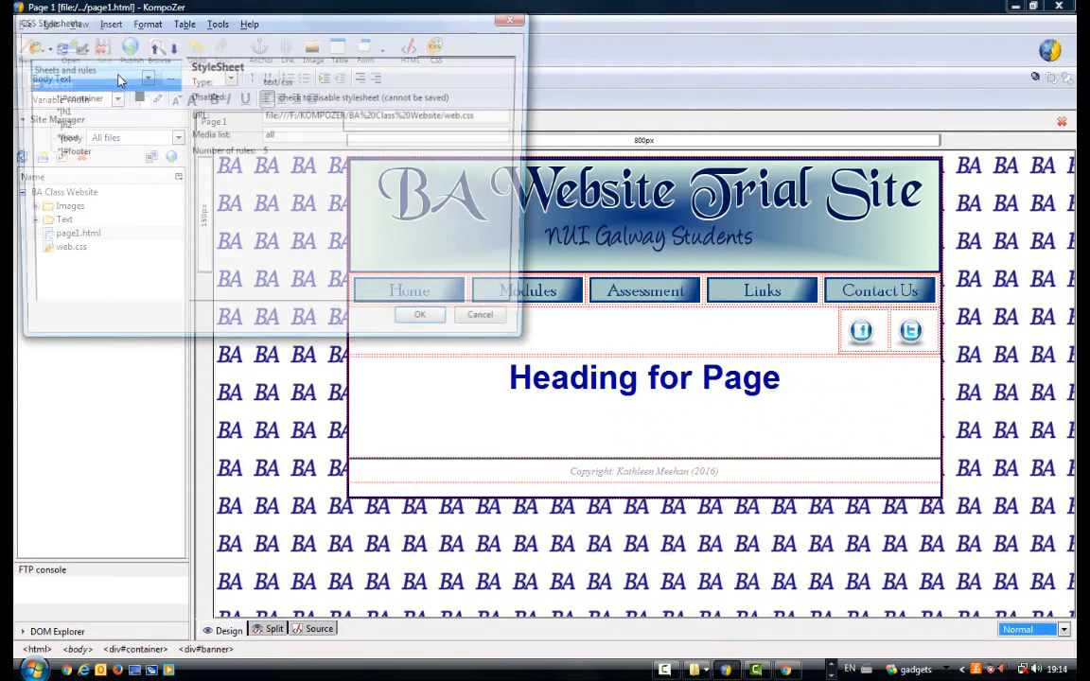
pyautogui.click(68, 100)
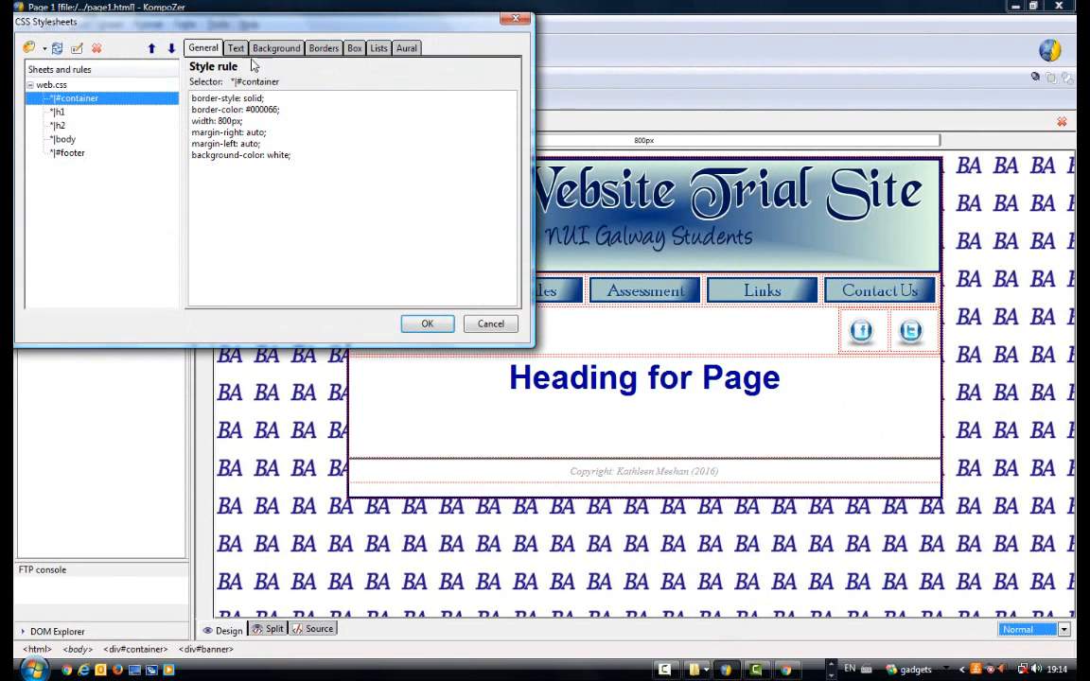
pyautogui.click(326, 49)
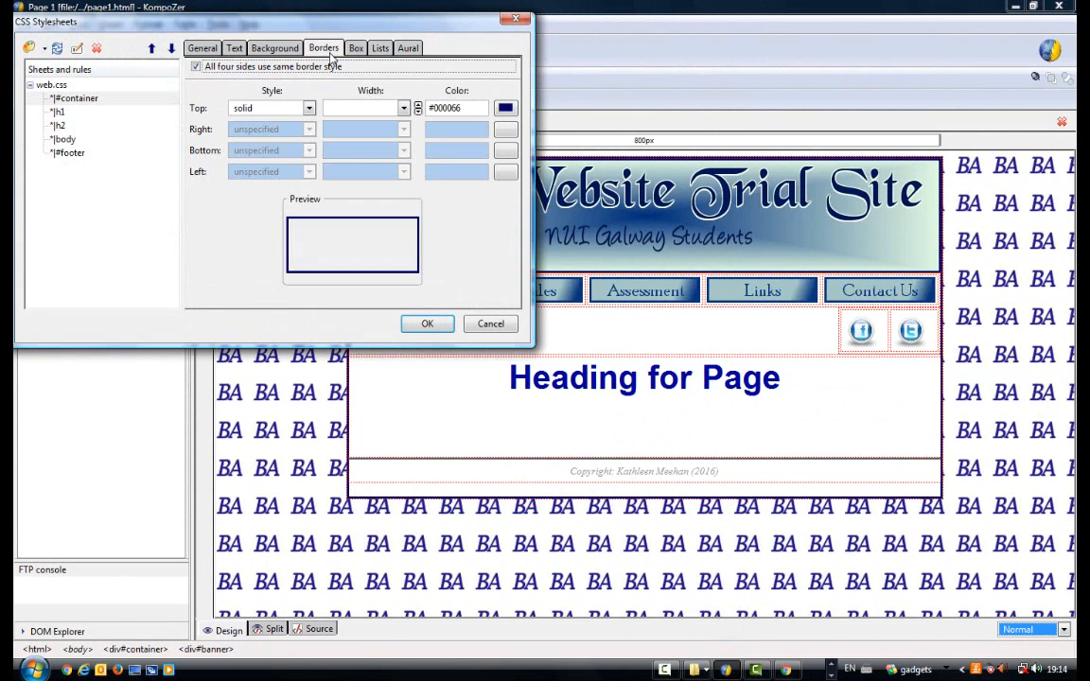
pyautogui.click(359, 107)
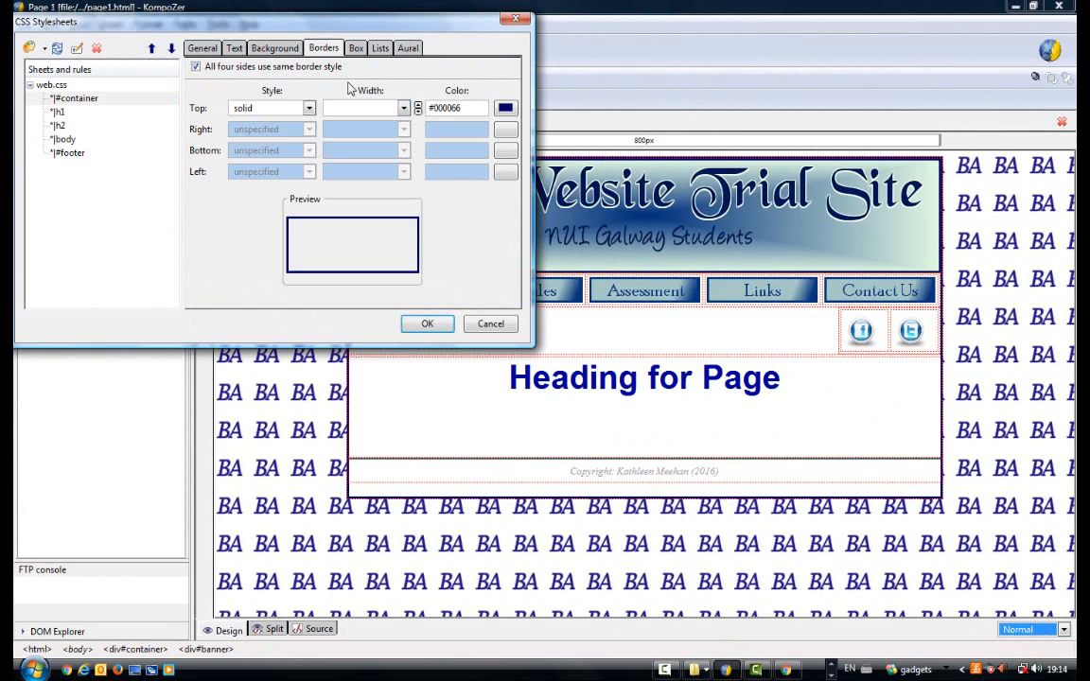
pyautogui.write('5')
pyautogui.click(403, 108)
pyautogui.click(360, 123)
pyautogui.click(419, 106)
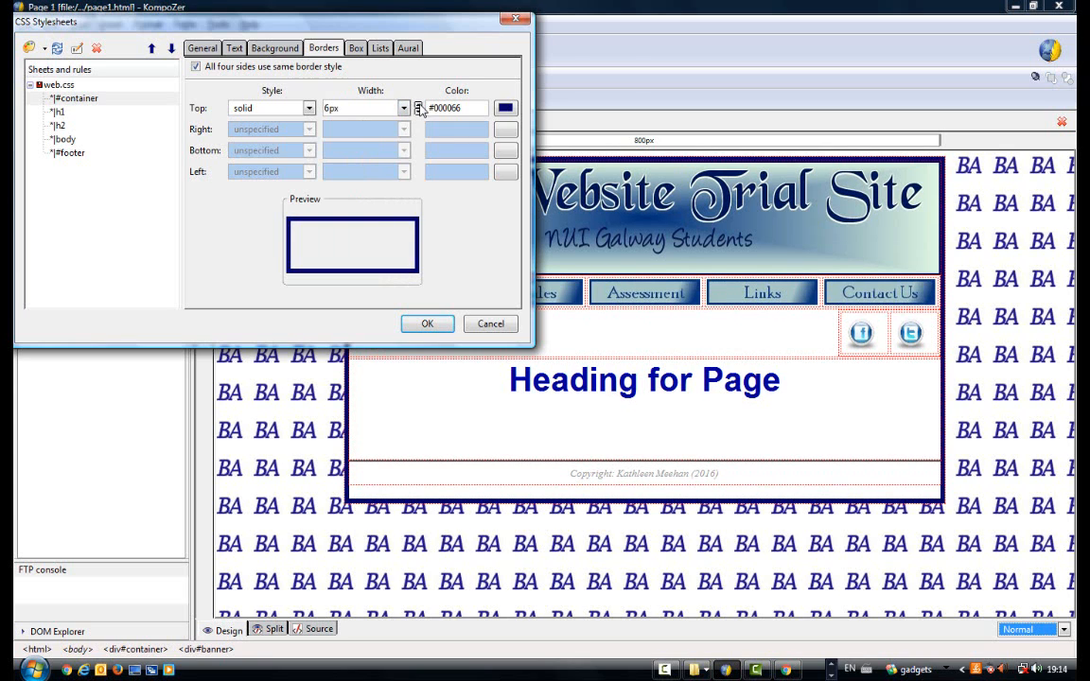
pyautogui.click(425, 325)
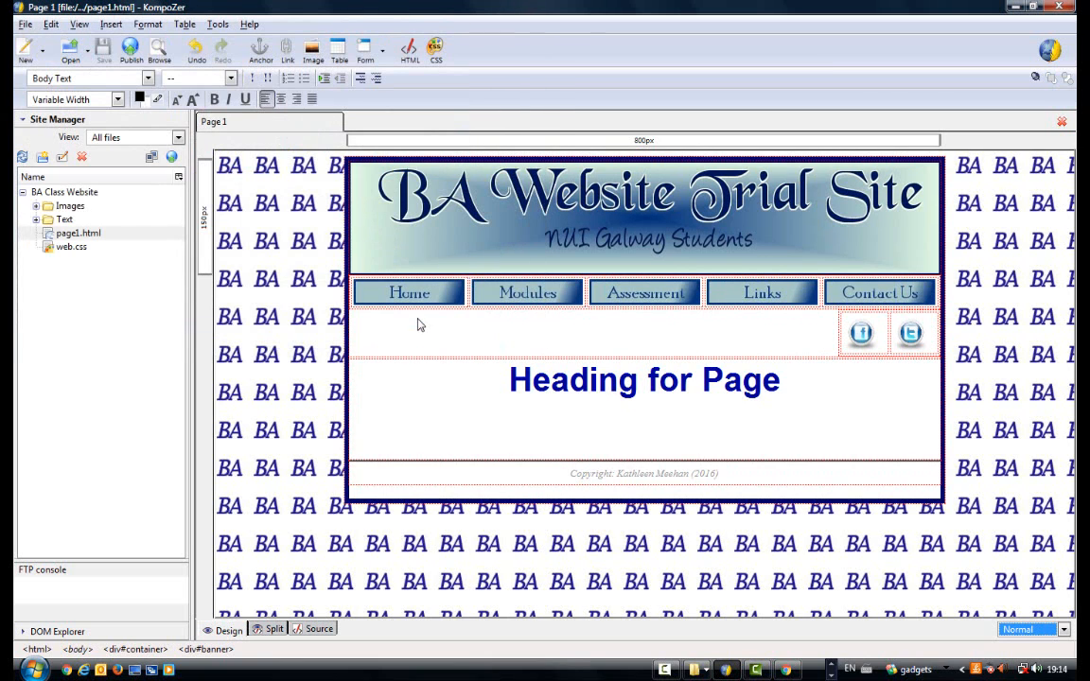